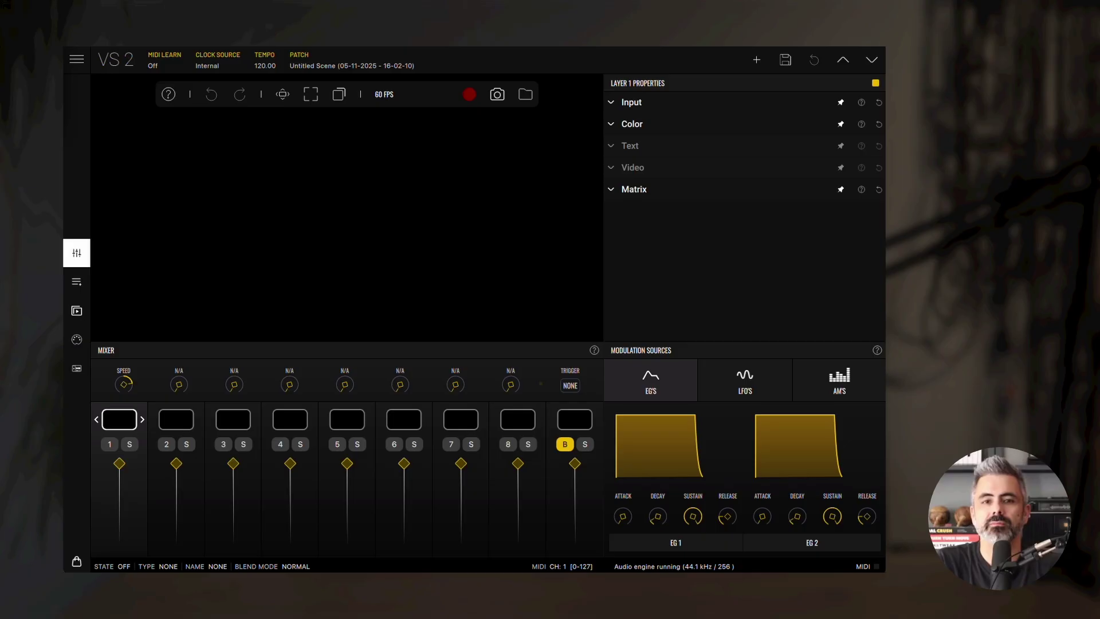
# - Load the Oscilloscope visualizer as the material of layer 1
pyautogui.click(122, 423)
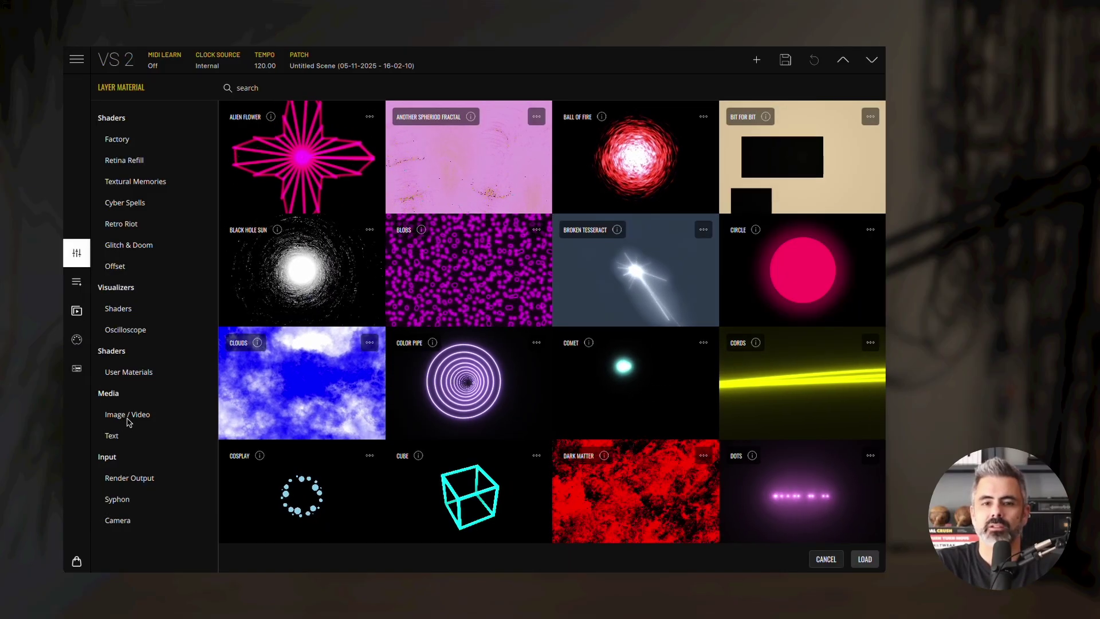
pyautogui.click(138, 336)
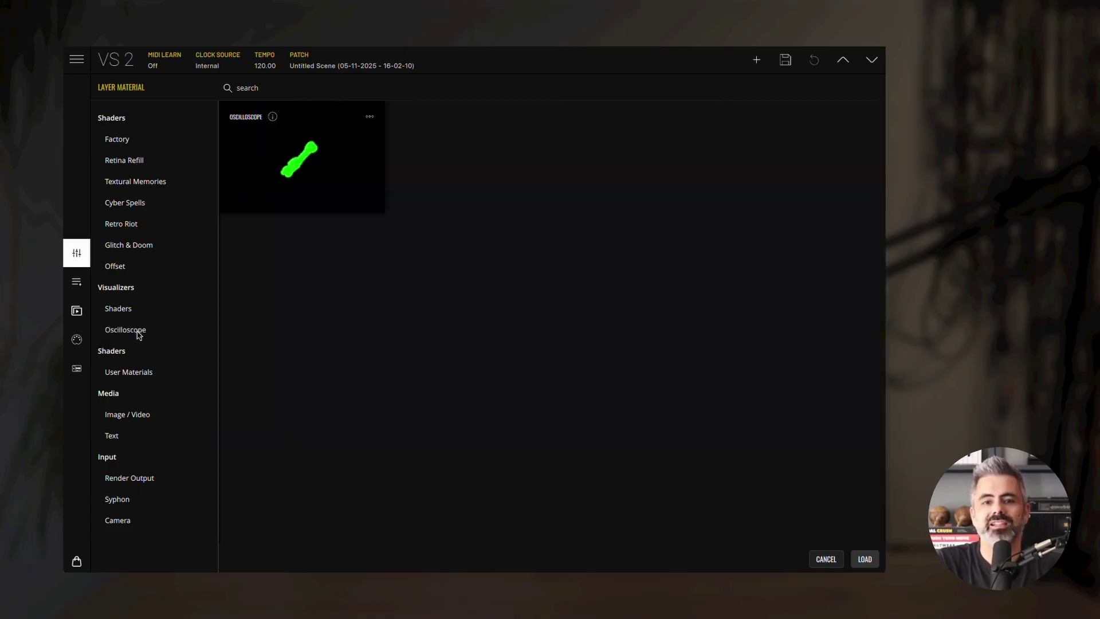
pyautogui.click(276, 163)
pyautogui.click(864, 559)
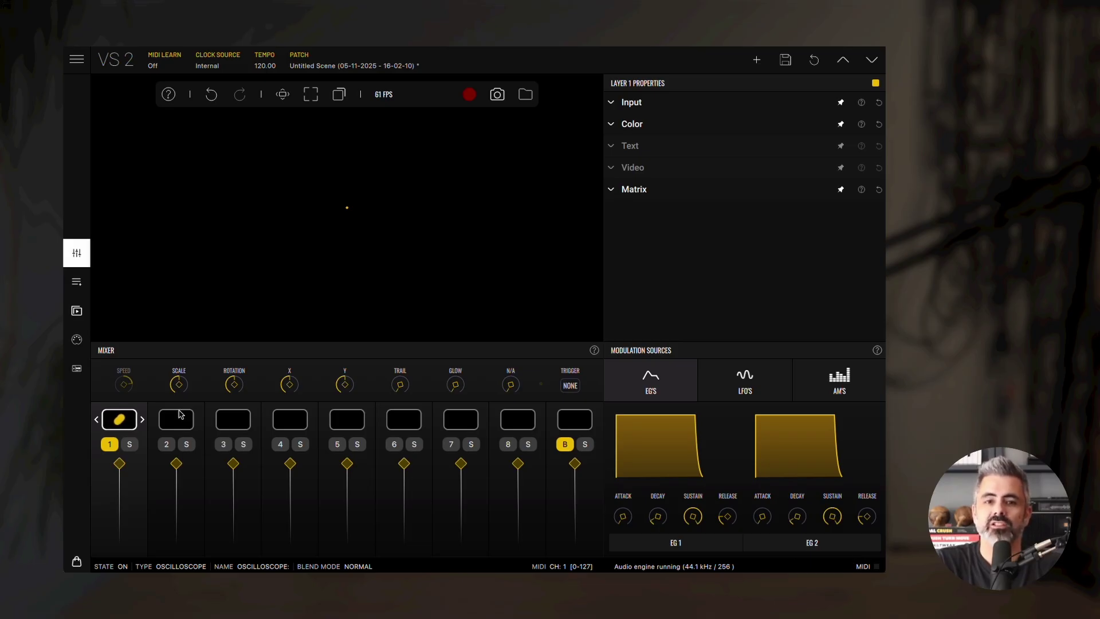
# - Load breakbeat_2.flac from the Demos bank into the audio player and play it
pyautogui.click(77, 371)
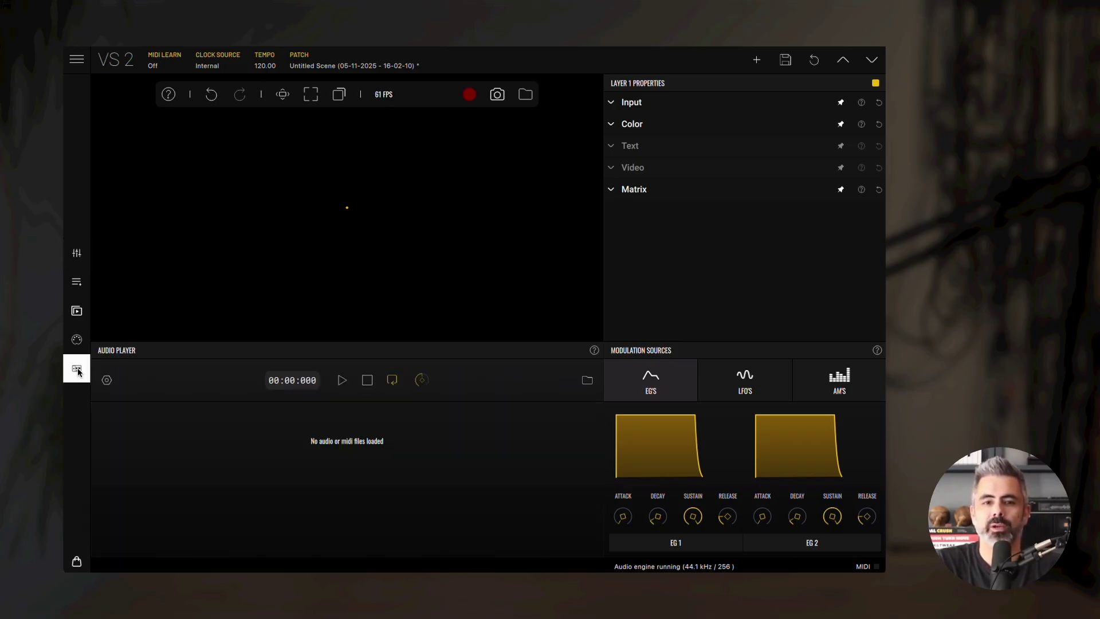
pyautogui.click(589, 381)
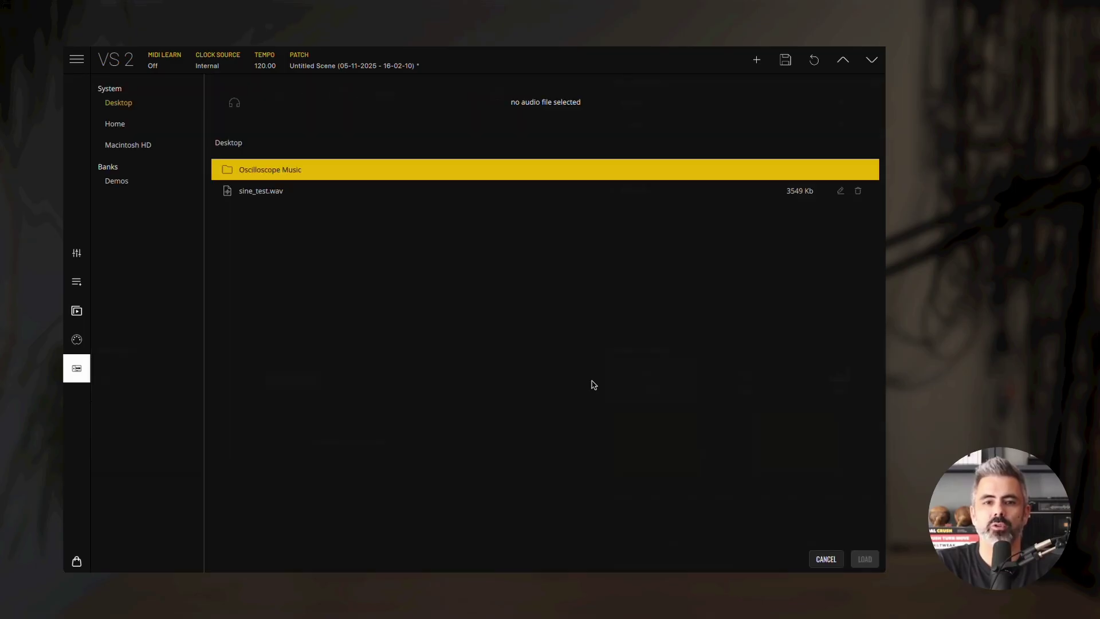
pyautogui.click(116, 181)
pyautogui.click(285, 258)
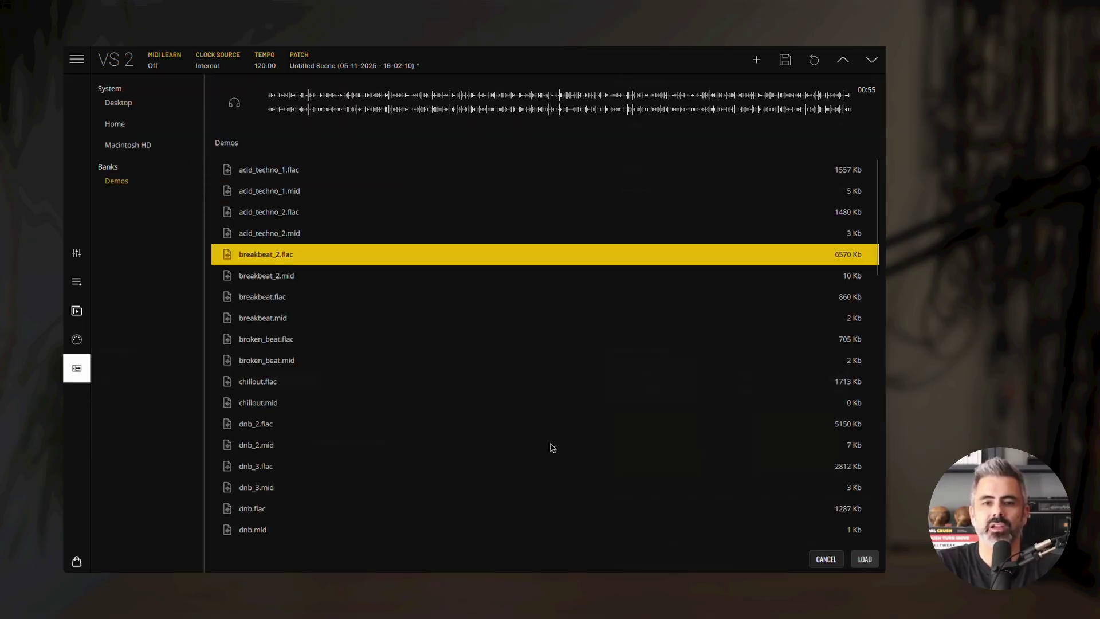
pyautogui.click(872, 563)
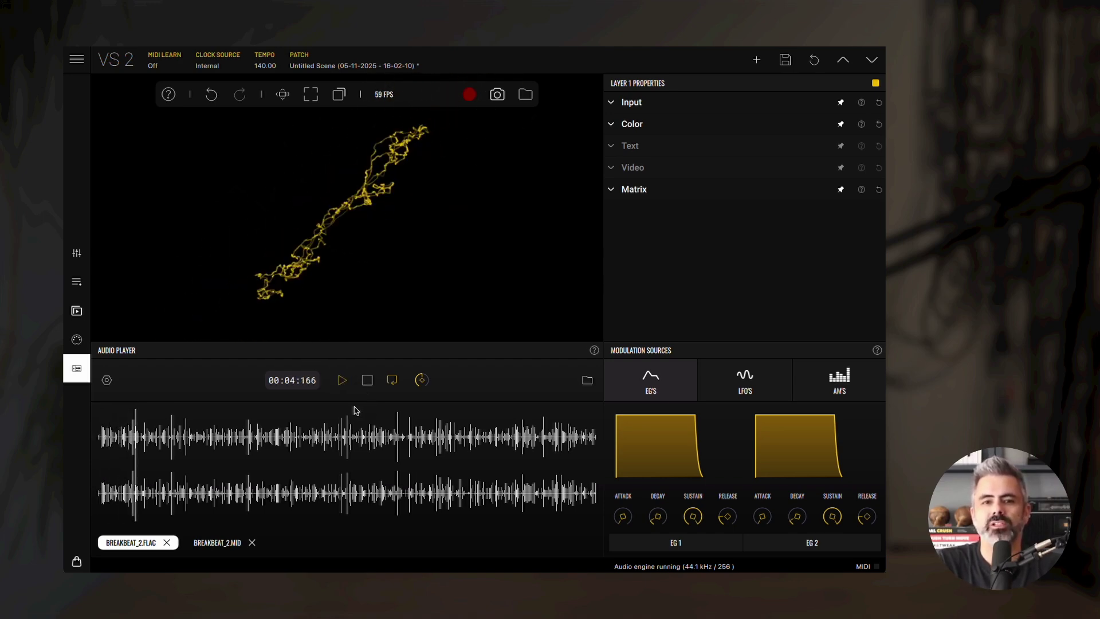
# - Set the audio input gain of layer 1 to 0.2 dB in its input properties
pyautogui.click(644, 102)
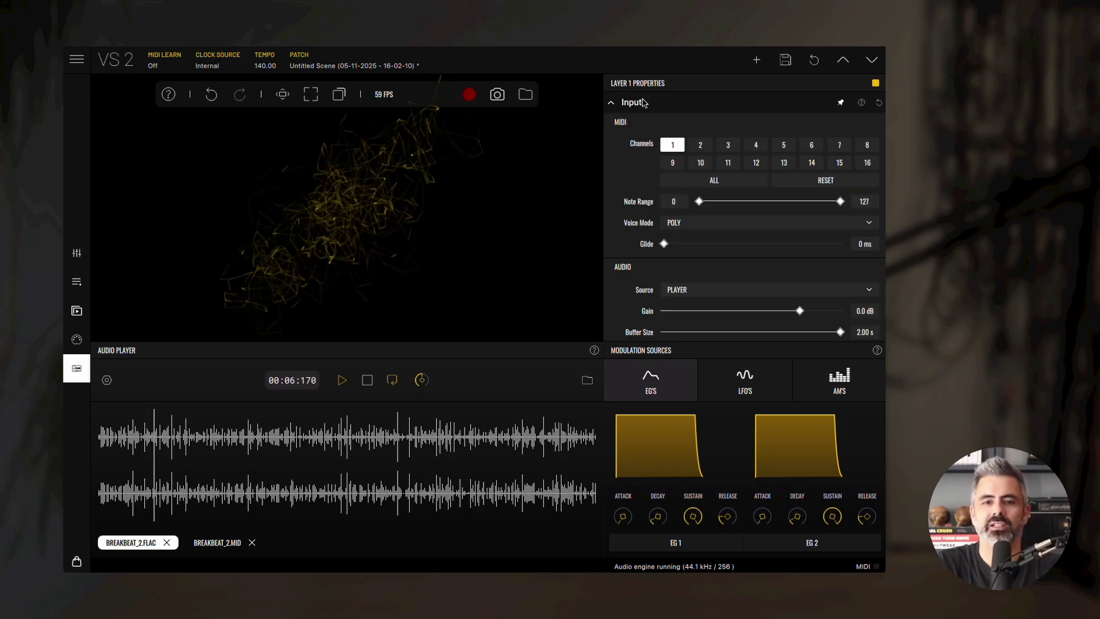
pyautogui.scroll(-2, 663, 282)
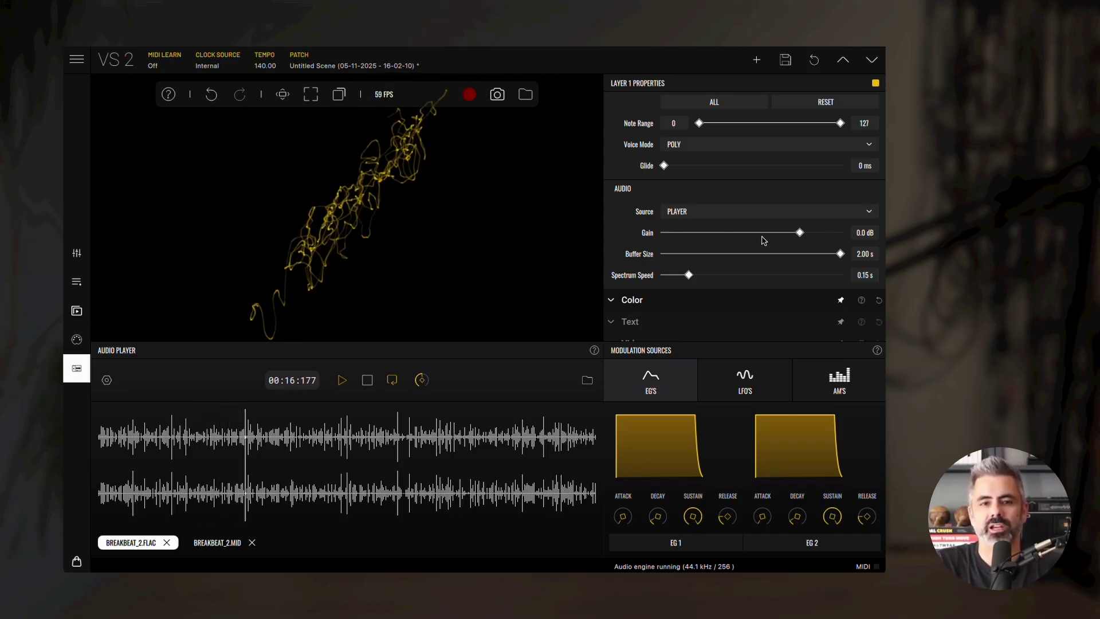
pyautogui.moveTo(800, 232)
pyautogui.mouseDown()
pyautogui.moveTo(765, 235)
pyautogui.moveTo(800, 239)
pyautogui.mouseUp()
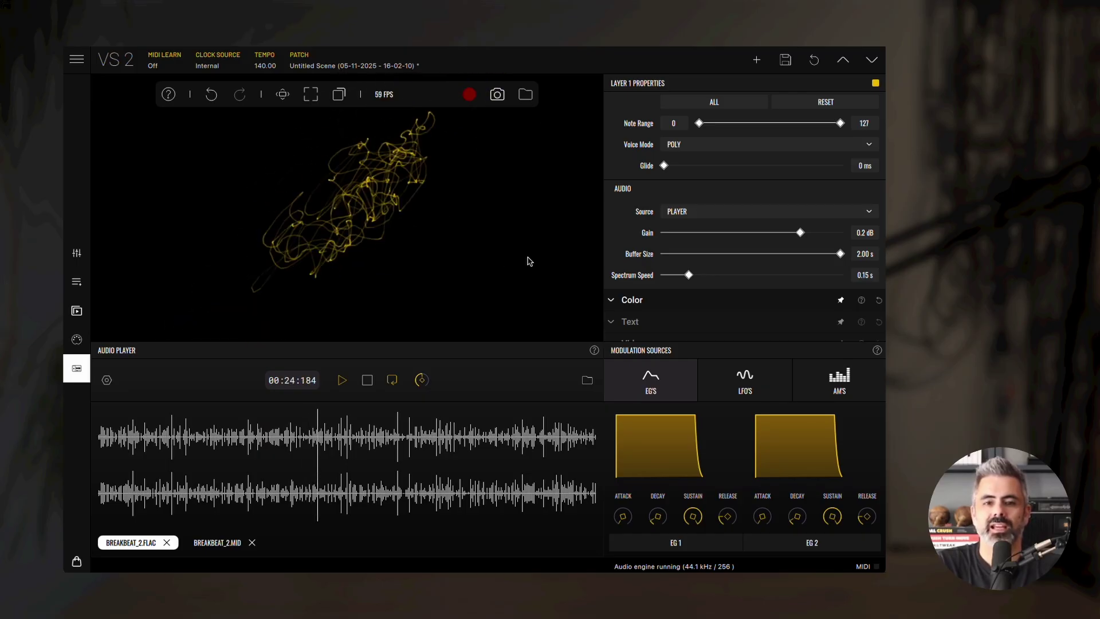
# - Adjust the layer 1 oscilloscope's scale, raise its trail to 0.62 and increase its glow in the mixer
pyautogui.click(78, 255)
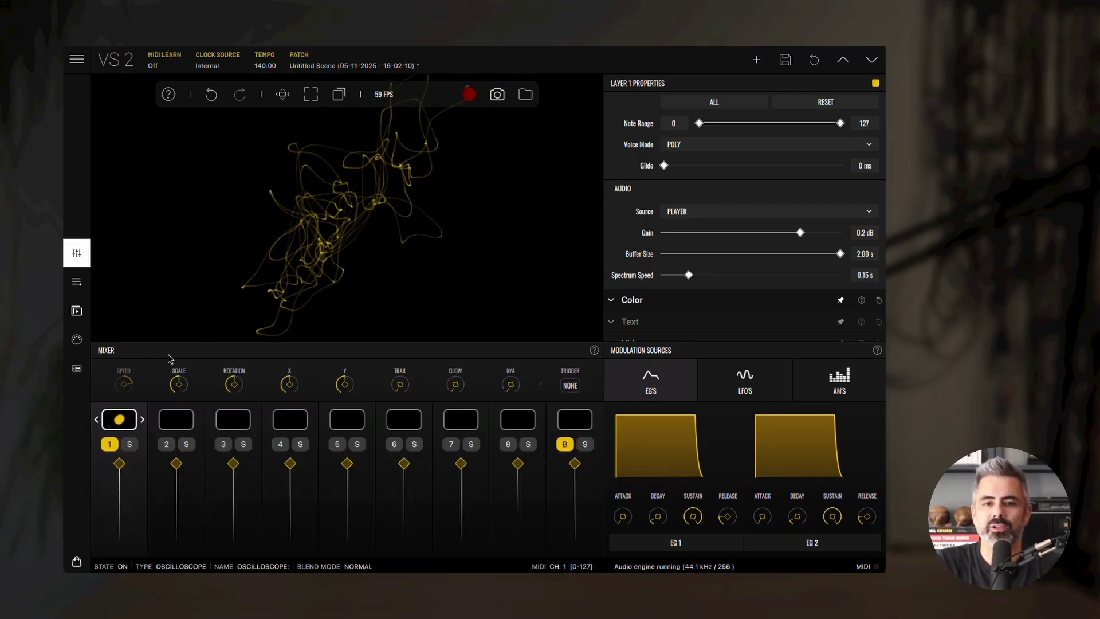
pyautogui.moveTo(181, 375); pyautogui.dragTo(187, 390)
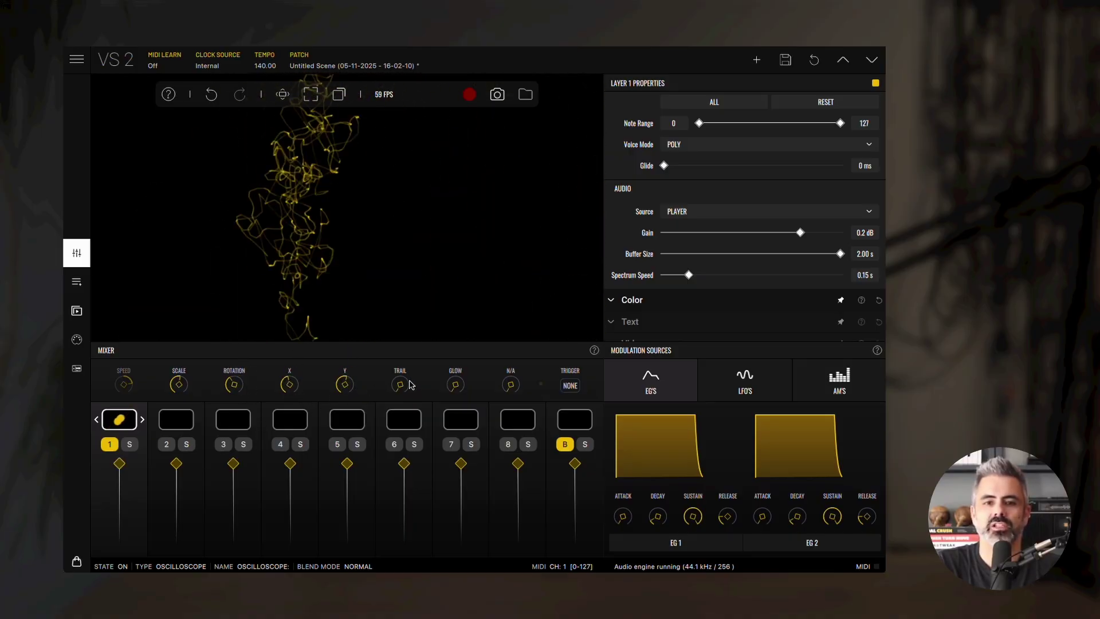
pyautogui.moveTo(410, 384); pyautogui.dragTo(421, 310)
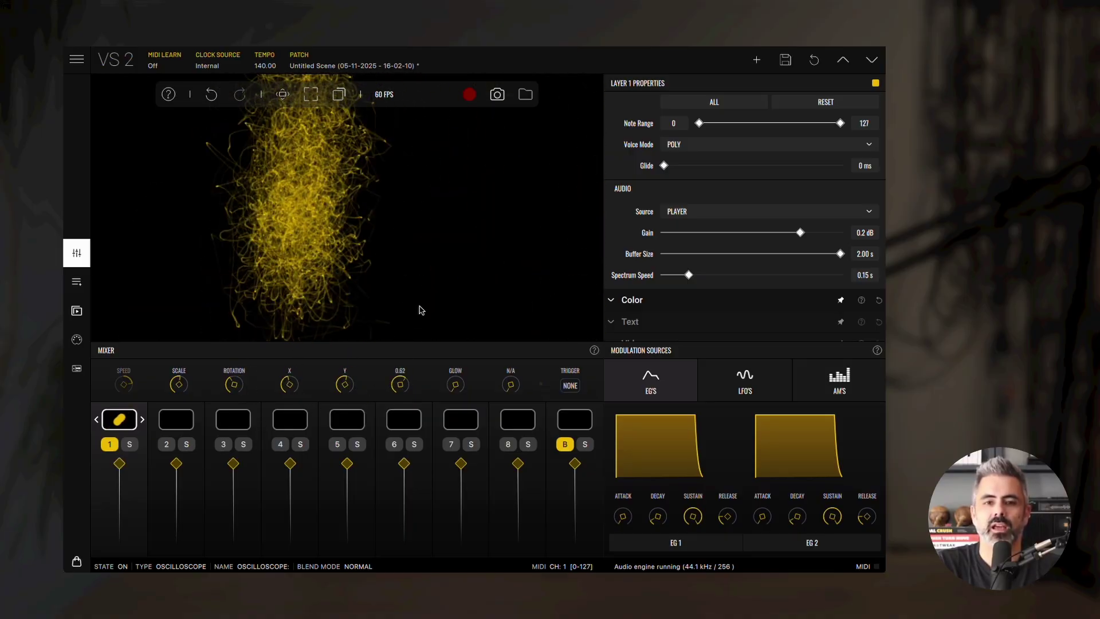
pyautogui.moveTo(455, 385); pyautogui.dragTo(447, 270)
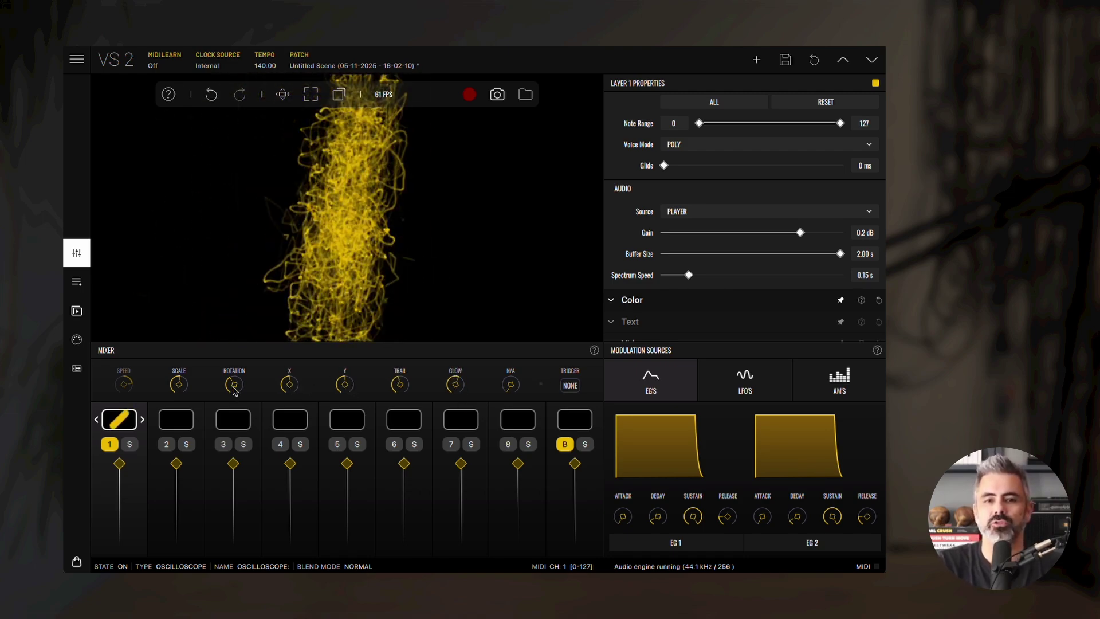
# - Replace the playing audio with sine_test.wav from the Desktop, play it through the oscilloscope and stop playback
pyautogui.click(76, 368)
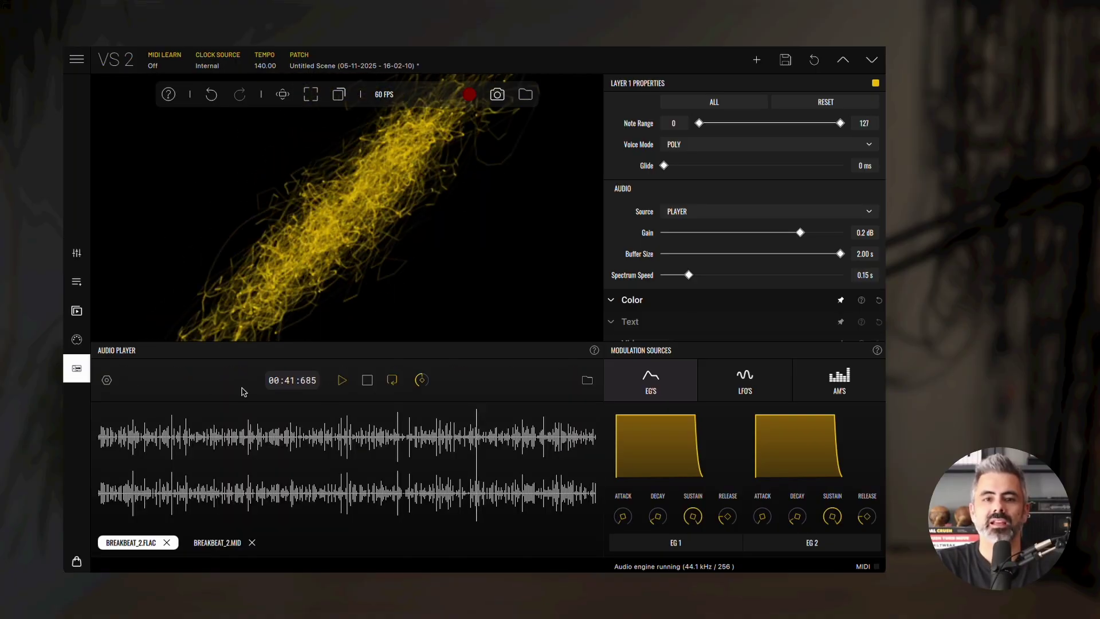
pyautogui.click(370, 380)
pyautogui.click(587, 380)
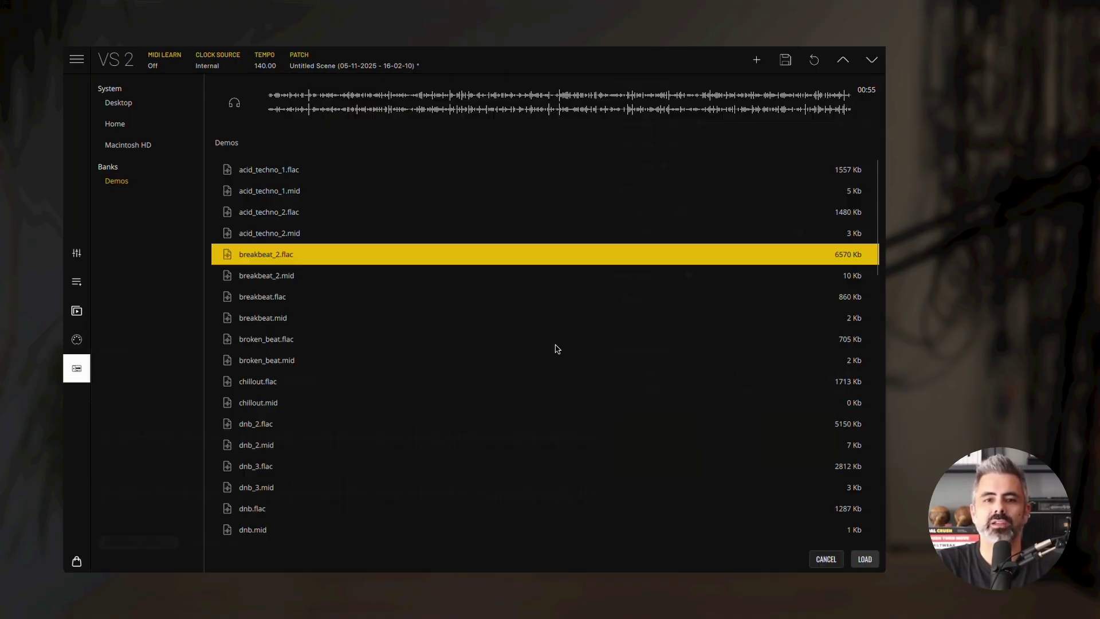
pyautogui.click(128, 102)
pyautogui.click(263, 191)
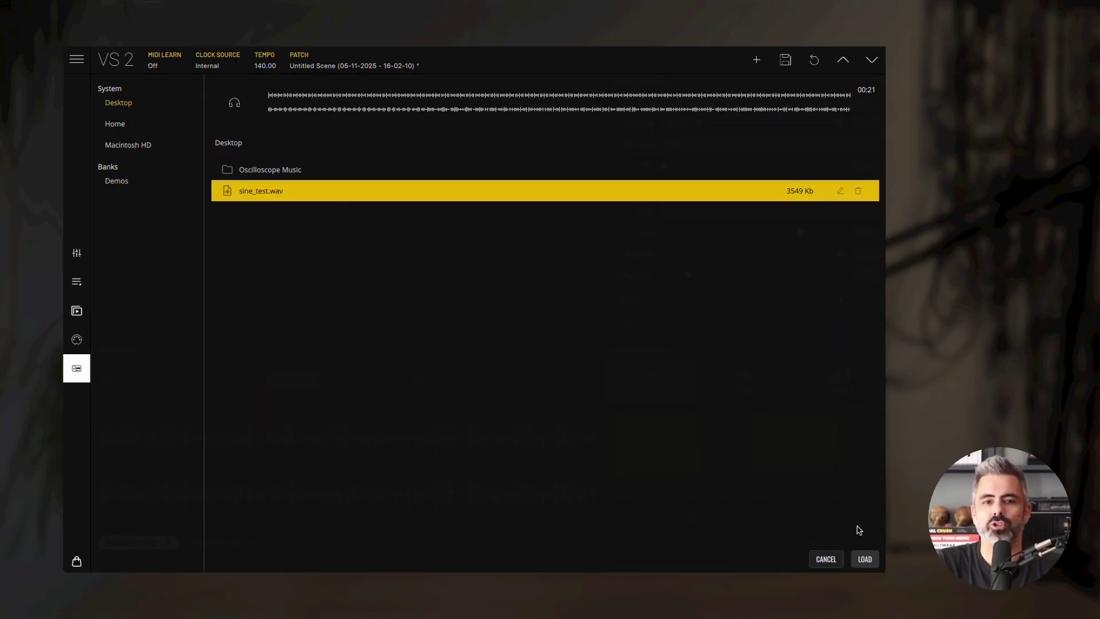
pyautogui.click(865, 560)
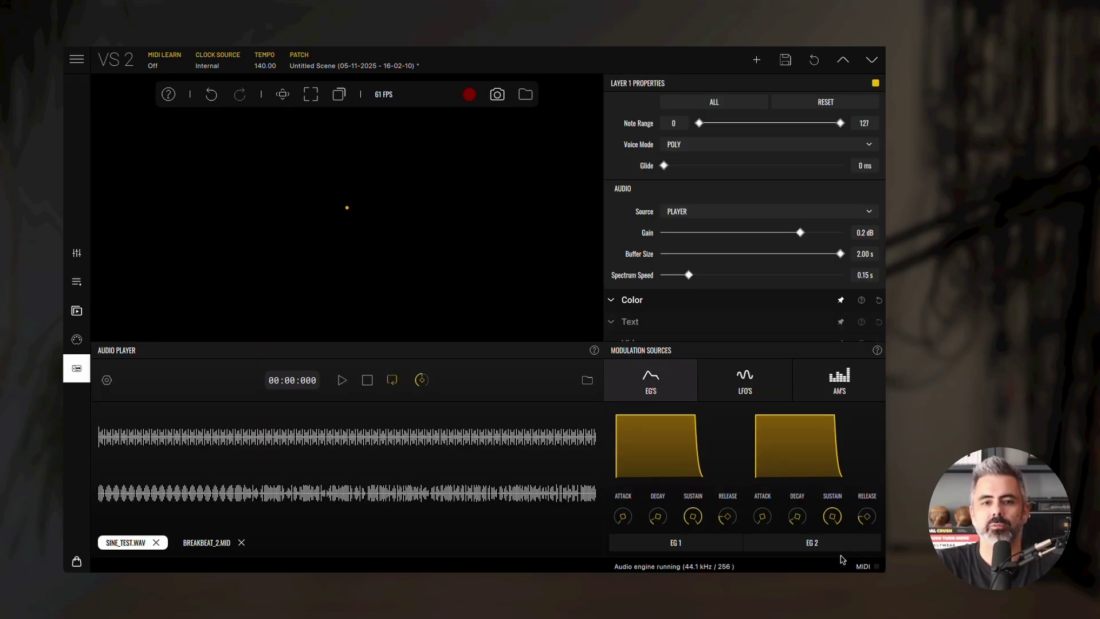
pyautogui.click(342, 383)
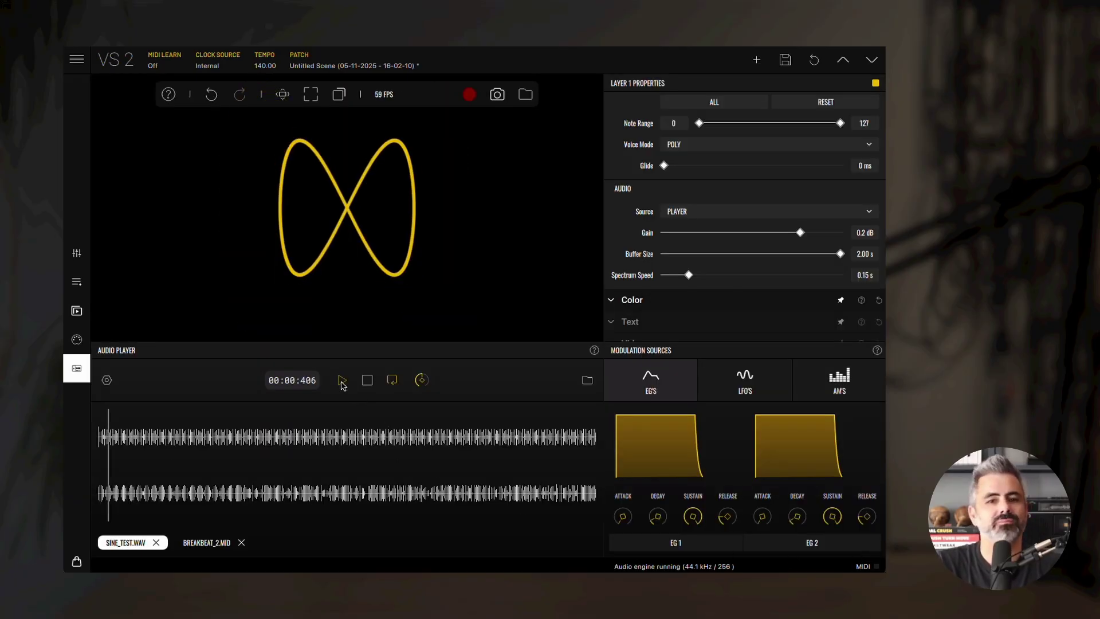
pyautogui.click(371, 384)
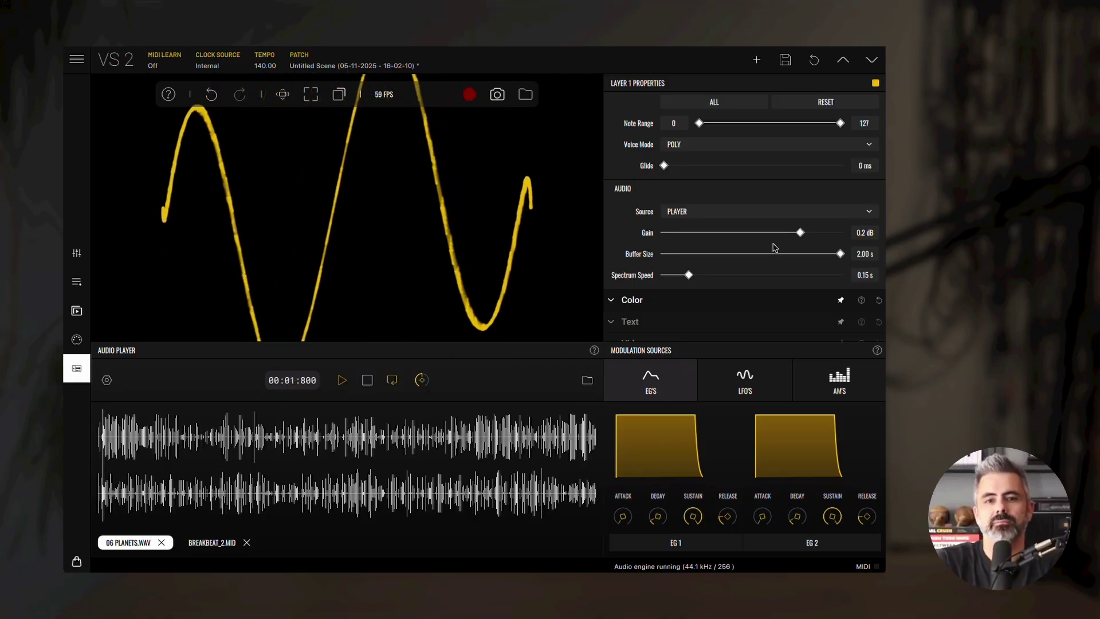
# - Lower layer 1's audio input gain to -2.3 dB while 06 Planets.wav plays, and stop playback
pyautogui.moveTo(801, 233); pyautogui.dragTo(795, 235)
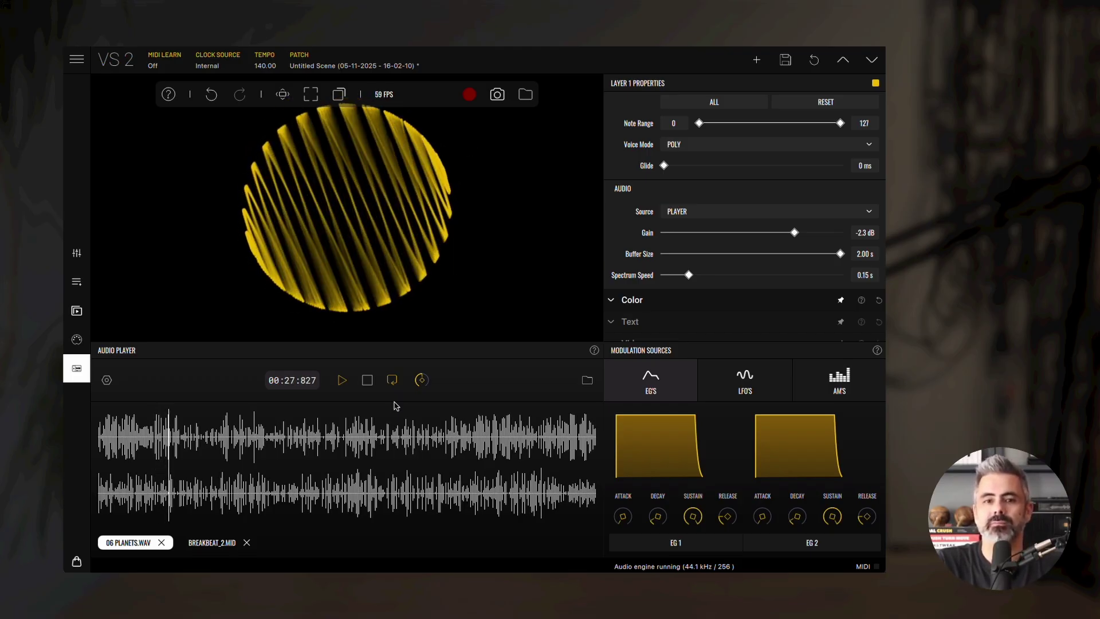
pyautogui.click(368, 381)
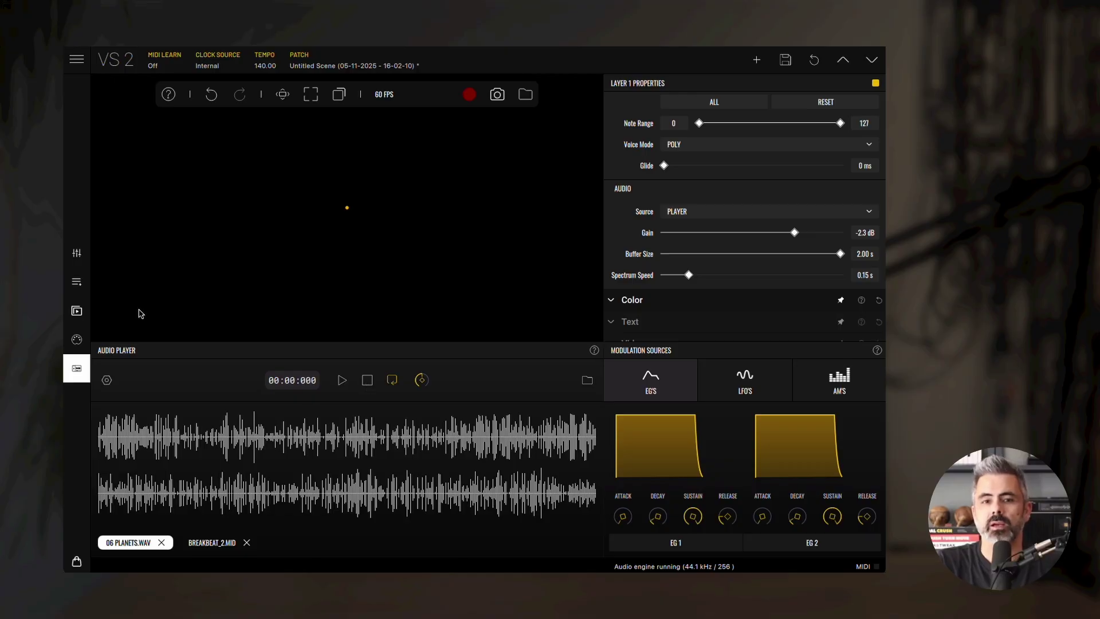
# - Browse the visualizer shaders and replace layer 1's material with Bars Spectrum 3
pyautogui.click(76, 255)
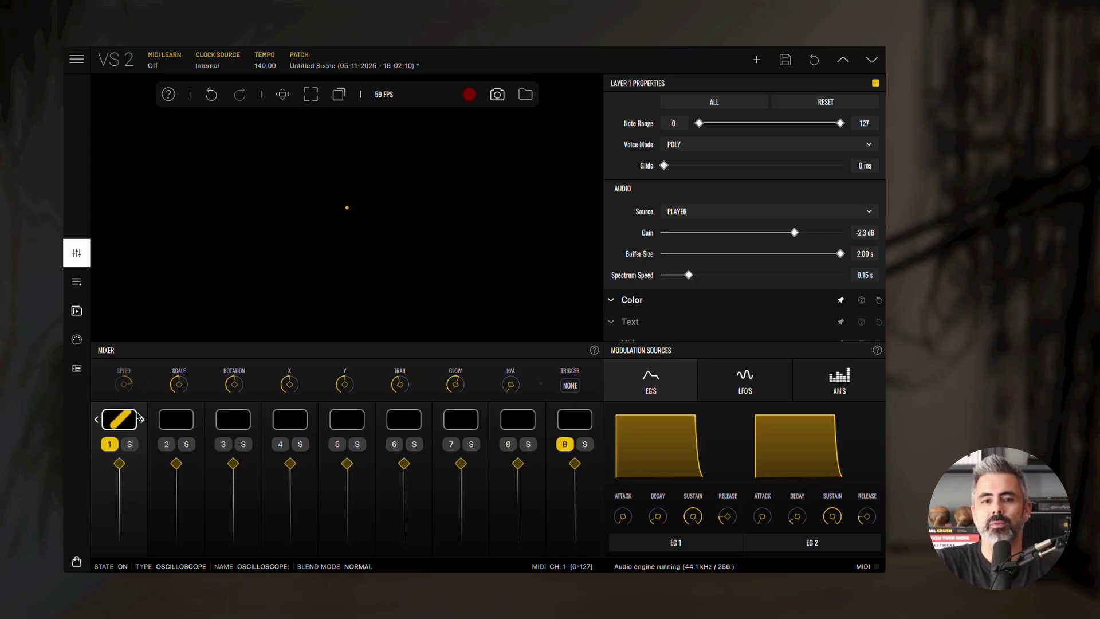
pyautogui.click(126, 425)
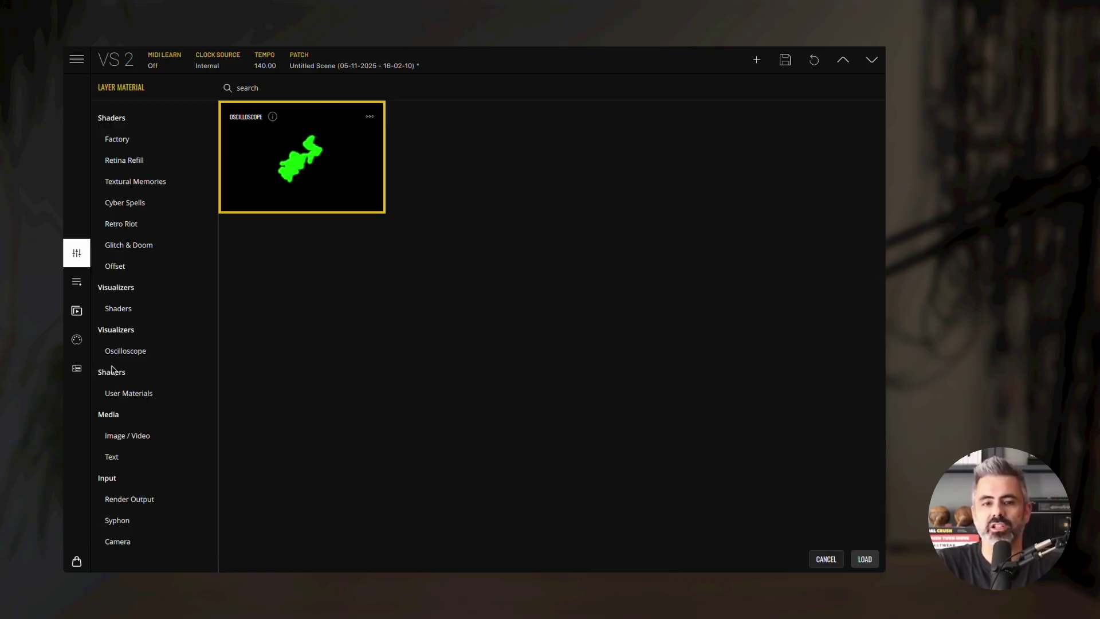
pyautogui.click(117, 309)
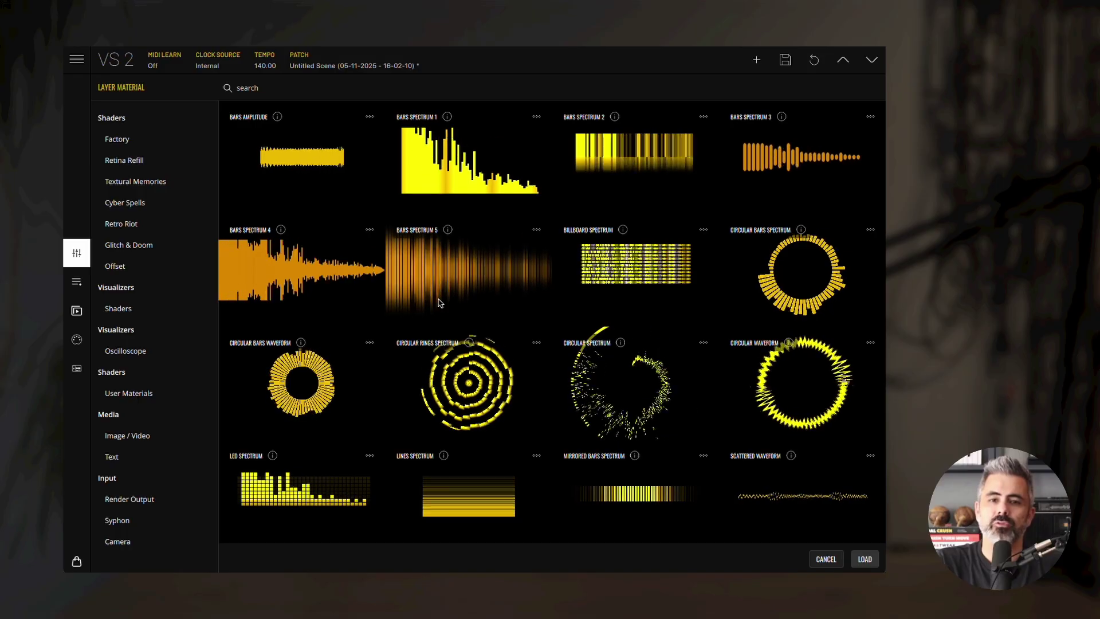
pyautogui.scroll(-1, 516, 275)
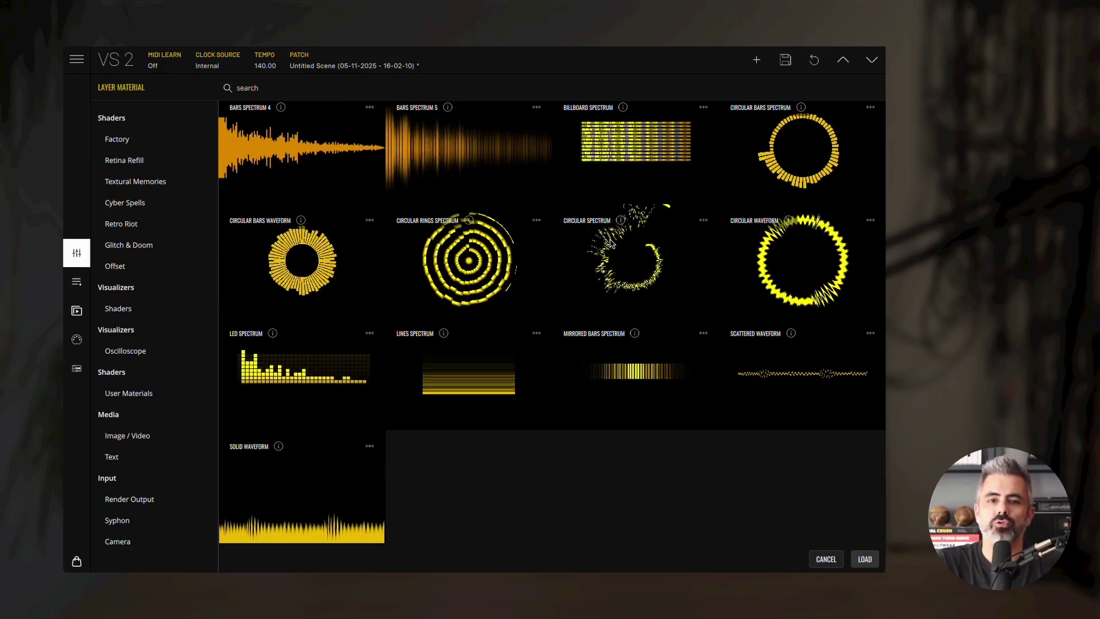
pyautogui.scroll(1, 612, 244)
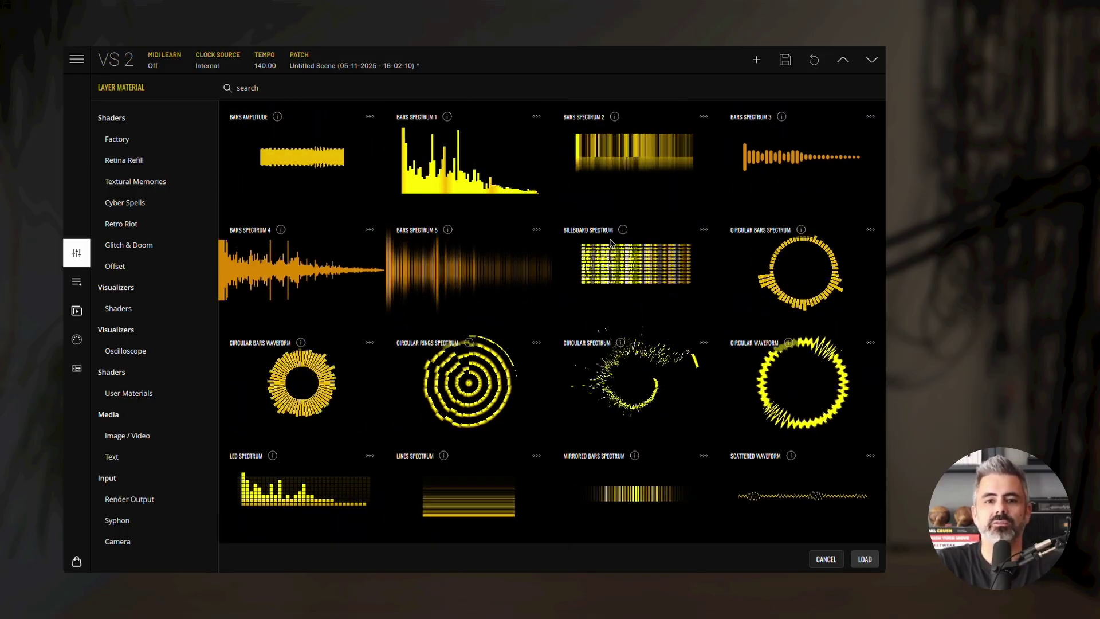
pyautogui.press('Escape')
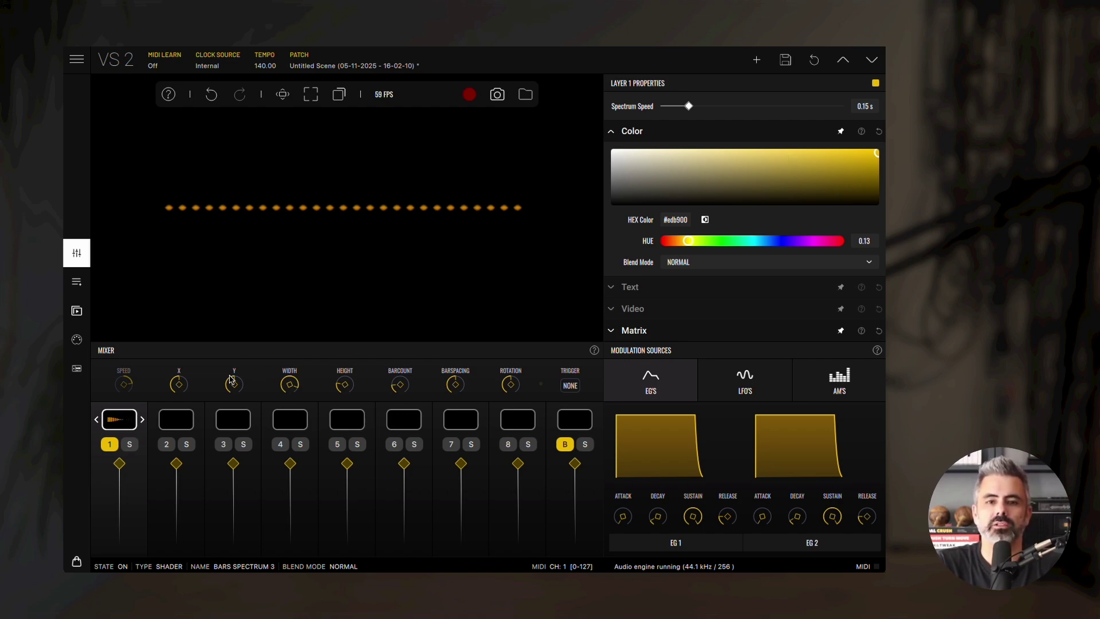
# - Load the Scattered Waveform visualizer shader into layer 2 and set its Y position to 0.40
pyautogui.click(184, 427)
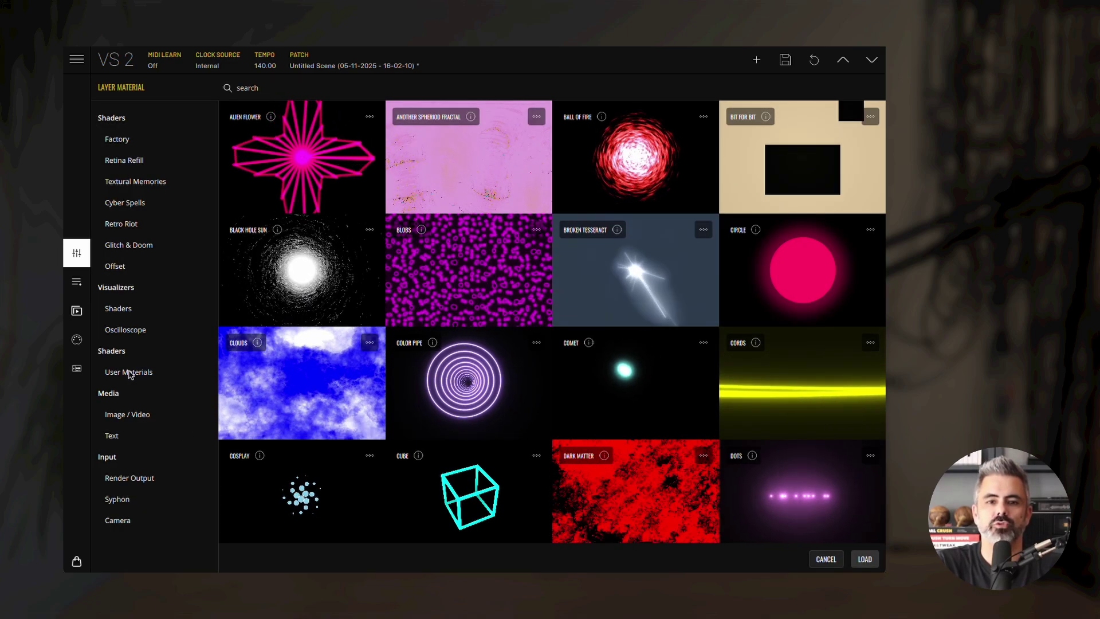
pyautogui.click(118, 309)
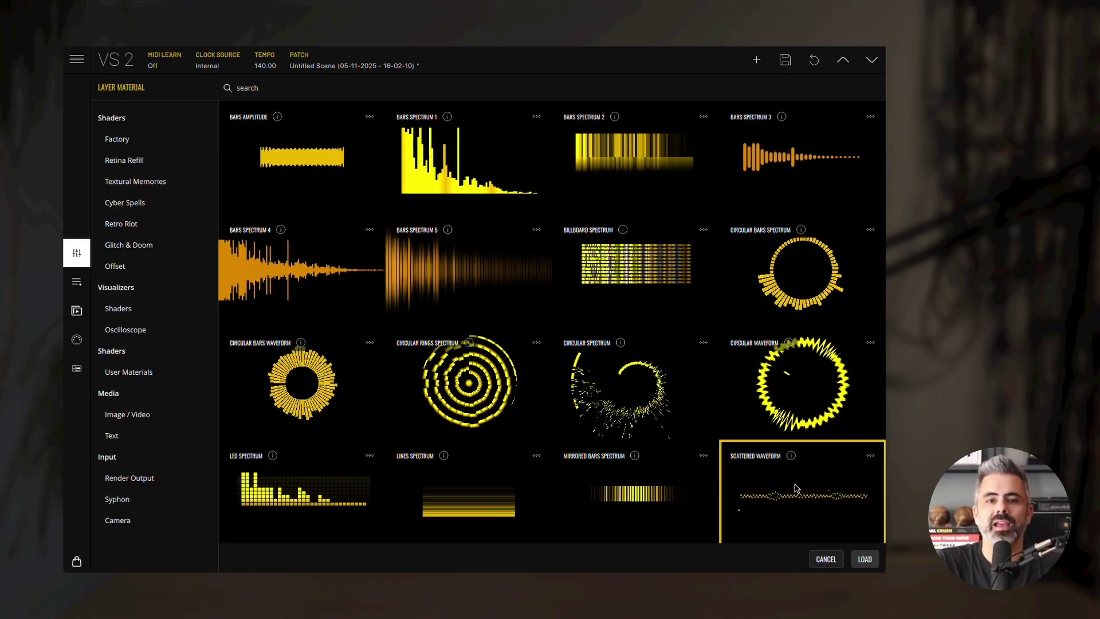
pyautogui.doubleClick(803, 493)
pyautogui.moveTo(236, 385); pyautogui.dragTo(240, 406)
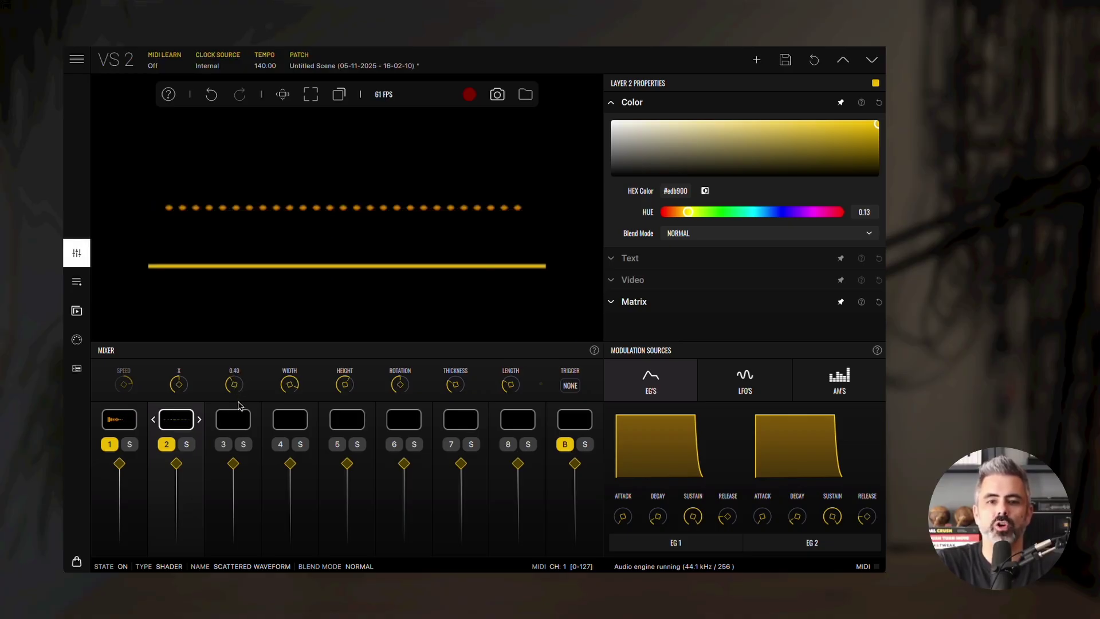
# - Load breakbeat_2.flac from the Demos bank in place of 06 Planets.wav and play it through both layers
pyautogui.click(76, 368)
pyautogui.click(596, 385)
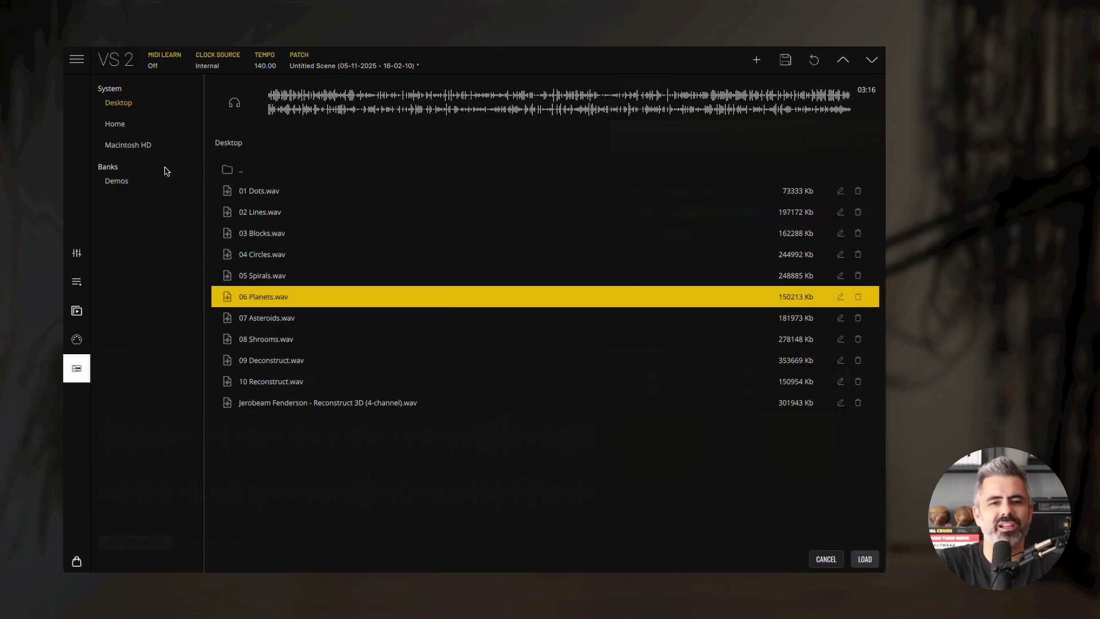
pyautogui.click(241, 169)
pyautogui.click(125, 183)
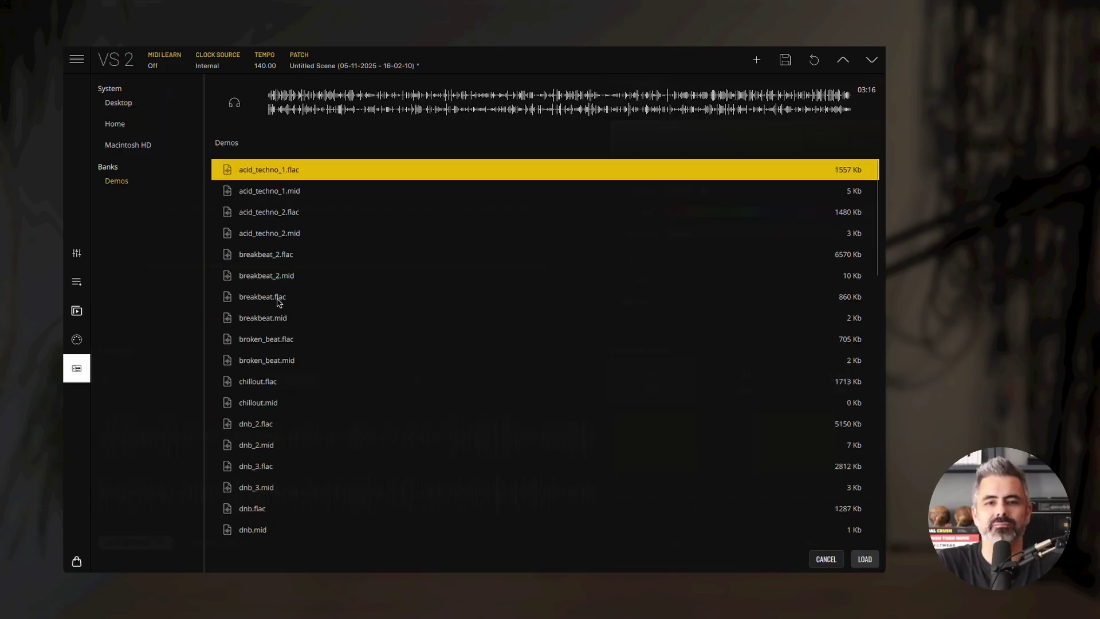
pyautogui.doubleClick(267, 254)
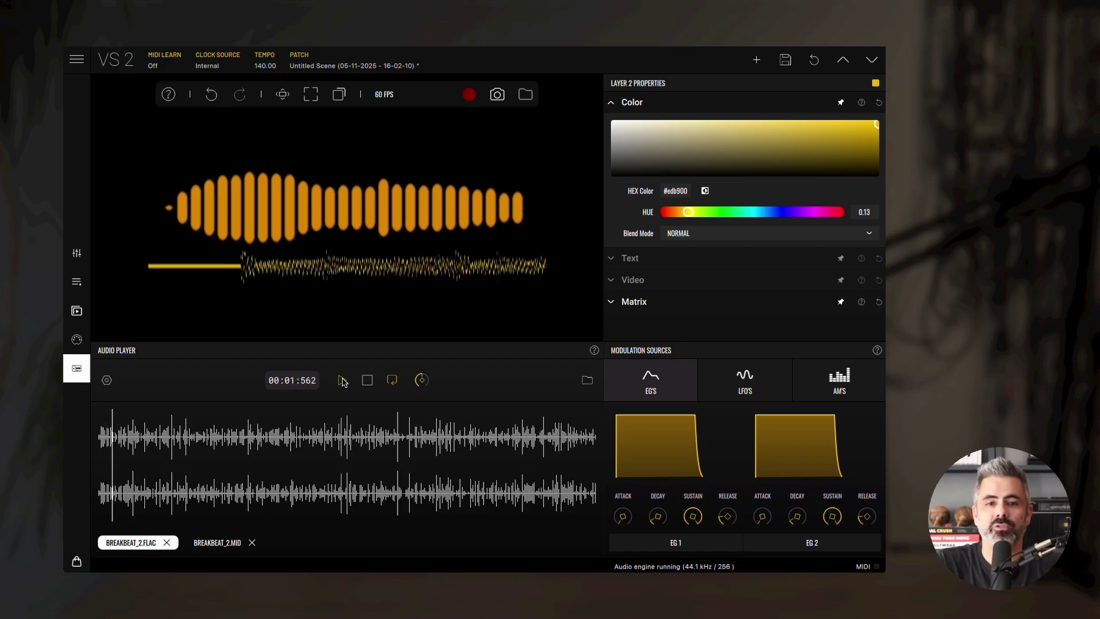
# - Lower the audio Buffer Size of layer 2's Scattered Waveform shader to its minimum
pyautogui.click(630, 103)
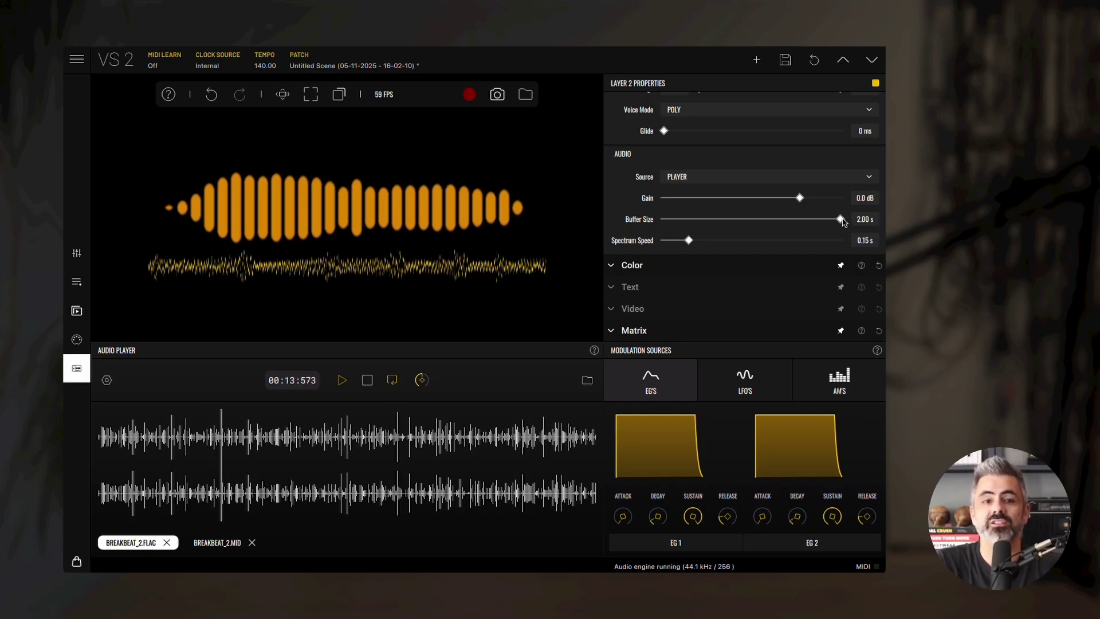
pyautogui.moveTo(840, 219); pyautogui.dragTo(663, 223)
# - Set the Spectrum Speed of layer 1's Bars Spectrum 3 shader to 0.07 s and adjust its bars
pyautogui.click(76, 257)
pyautogui.click(129, 413)
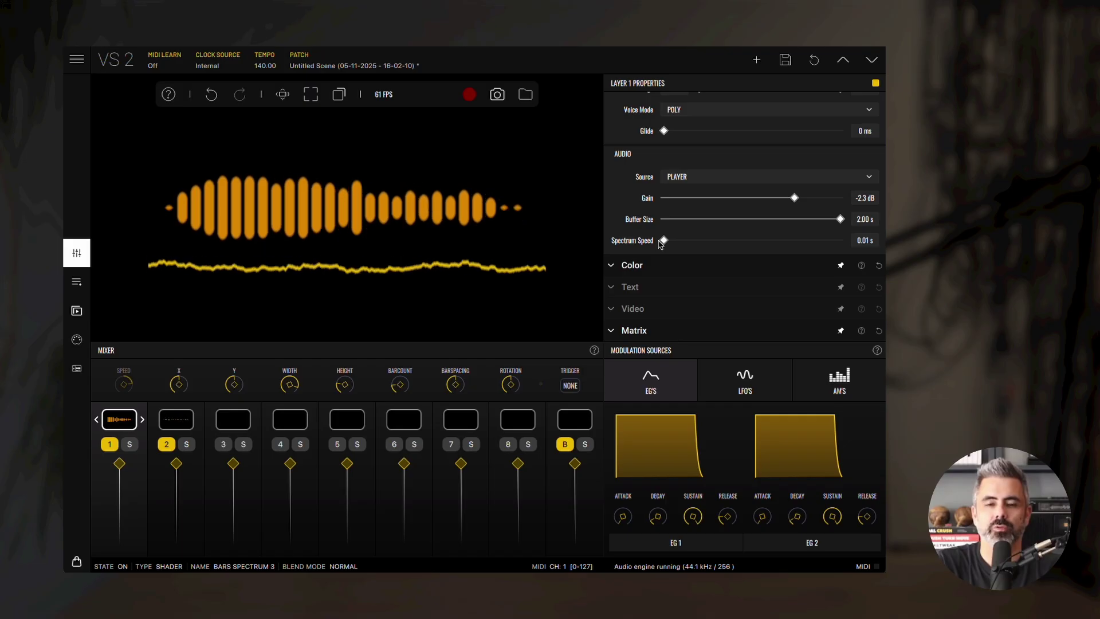
pyautogui.moveTo(706, 241); pyautogui.dragTo(655, 243)
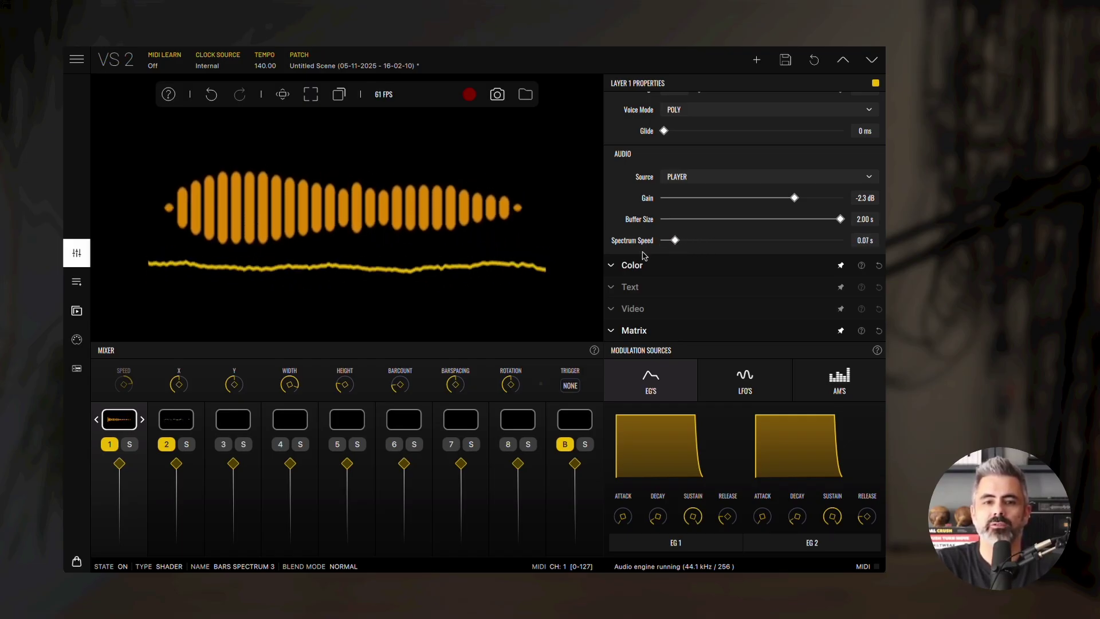
pyautogui.moveTo(292, 380); pyautogui.dragTo(297, 400)
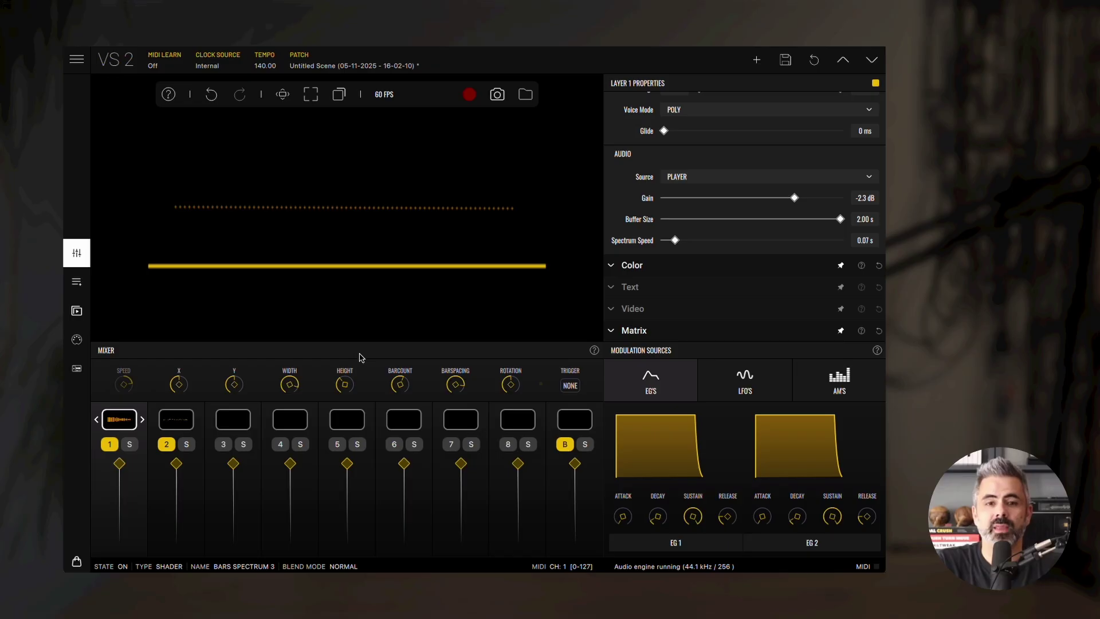
# - Start a new scene and load the Circular Bars Spectrum visualizer shader into layer 1
pyautogui.click(758, 61)
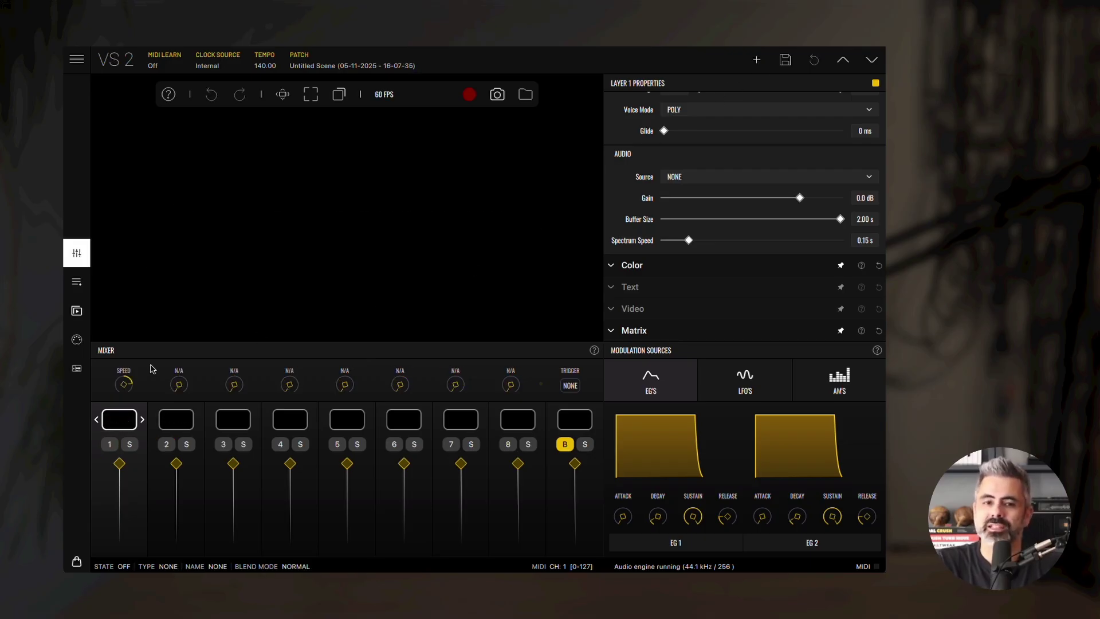
pyautogui.click(118, 424)
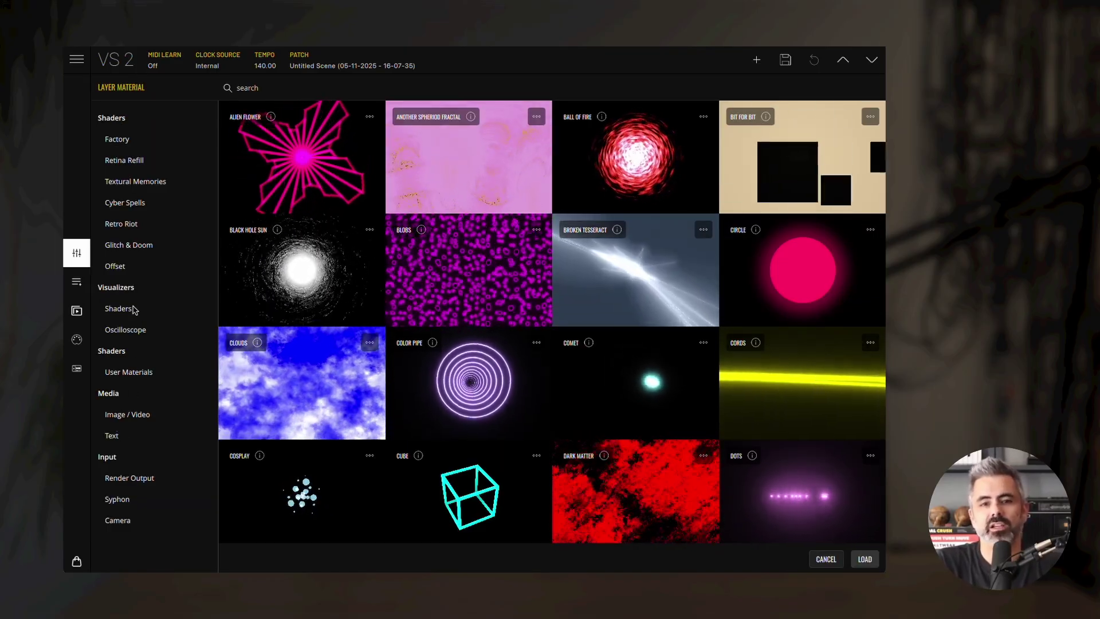
pyautogui.click(121, 309)
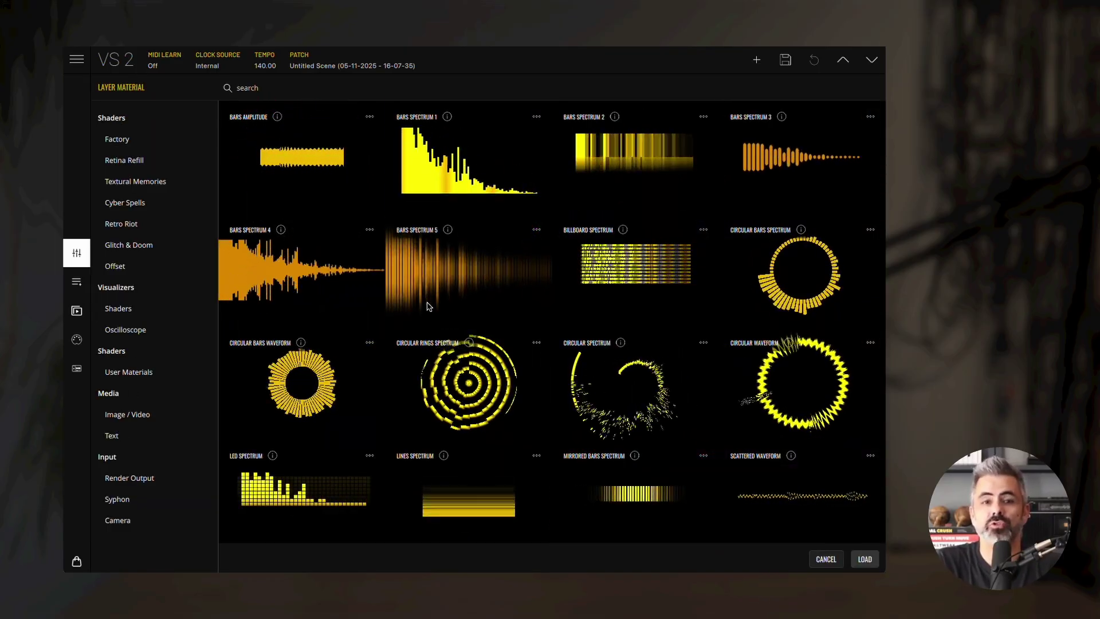
pyautogui.click(805, 279)
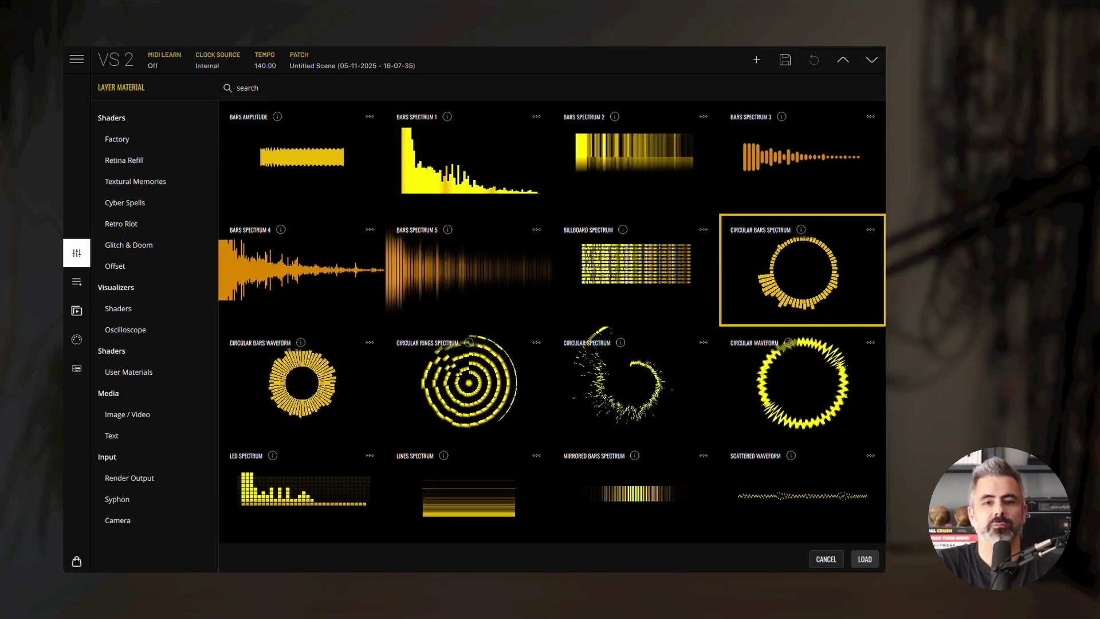
pyautogui.click(864, 559)
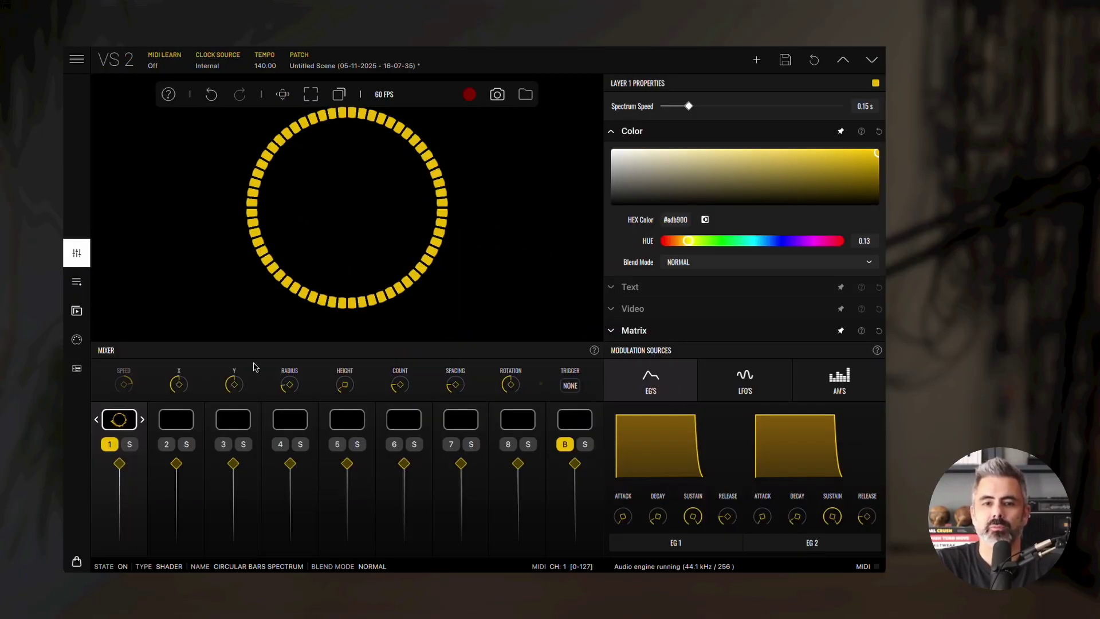
# - Play breakbeat_2.flac through the circular bars visualizer on layer 1
pyautogui.click(76, 370)
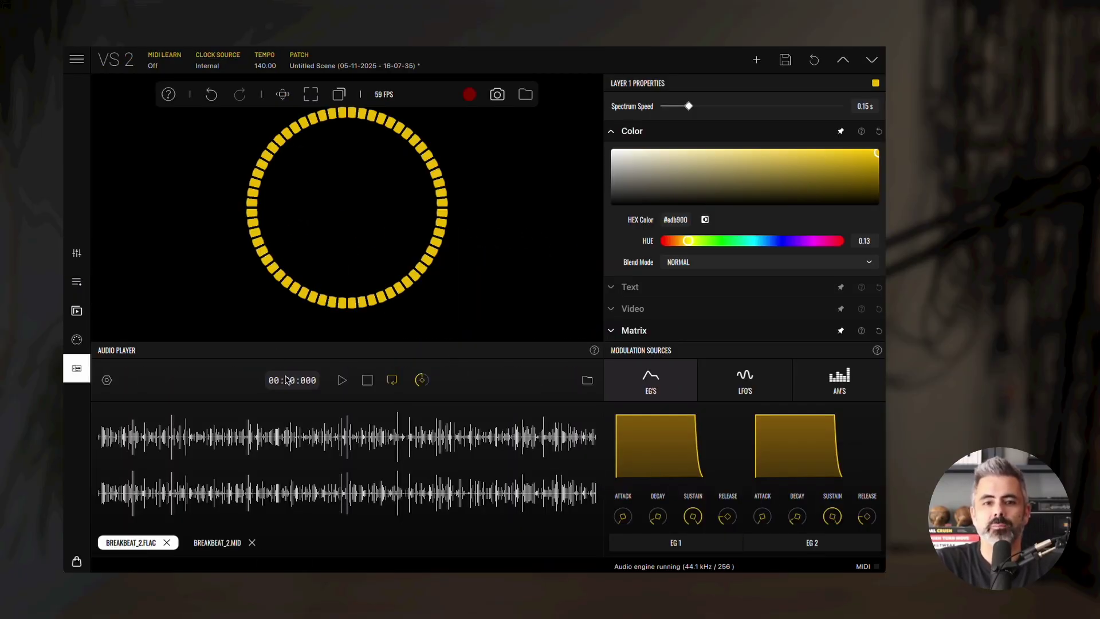
pyautogui.click(343, 381)
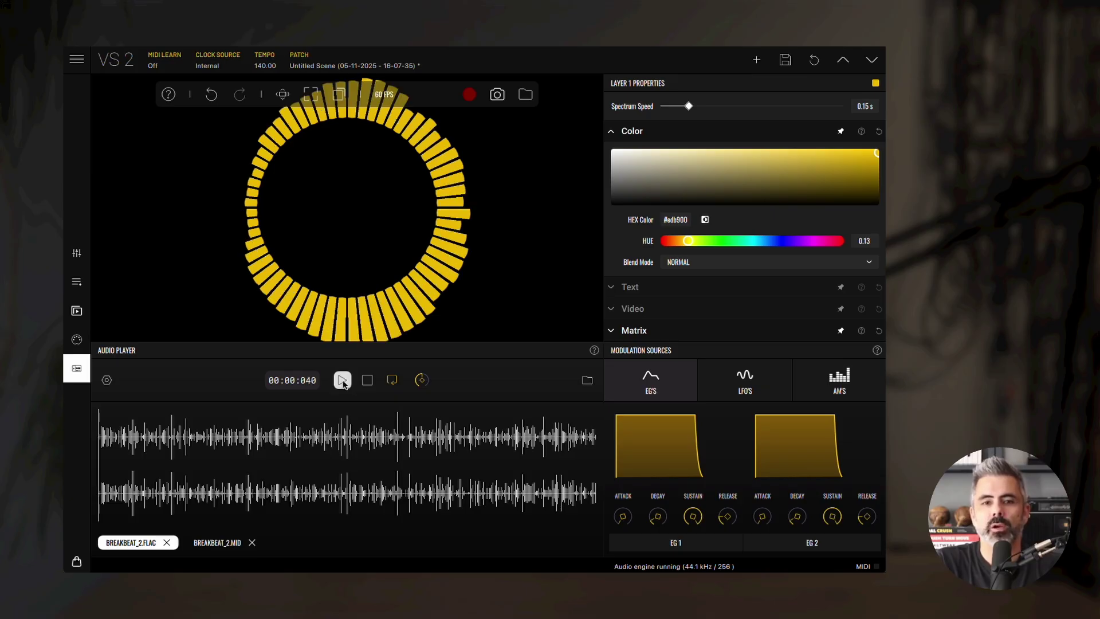
# - Shift layer 1's ring of bars to the left, enlarge its radius, set Count to 0.50 and widen the bar spacing
pyautogui.click(77, 253)
pyautogui.moveTo(179, 385); pyautogui.dragTo(185, 437)
pyautogui.moveTo(290, 384); pyautogui.dragTo(297, 365)
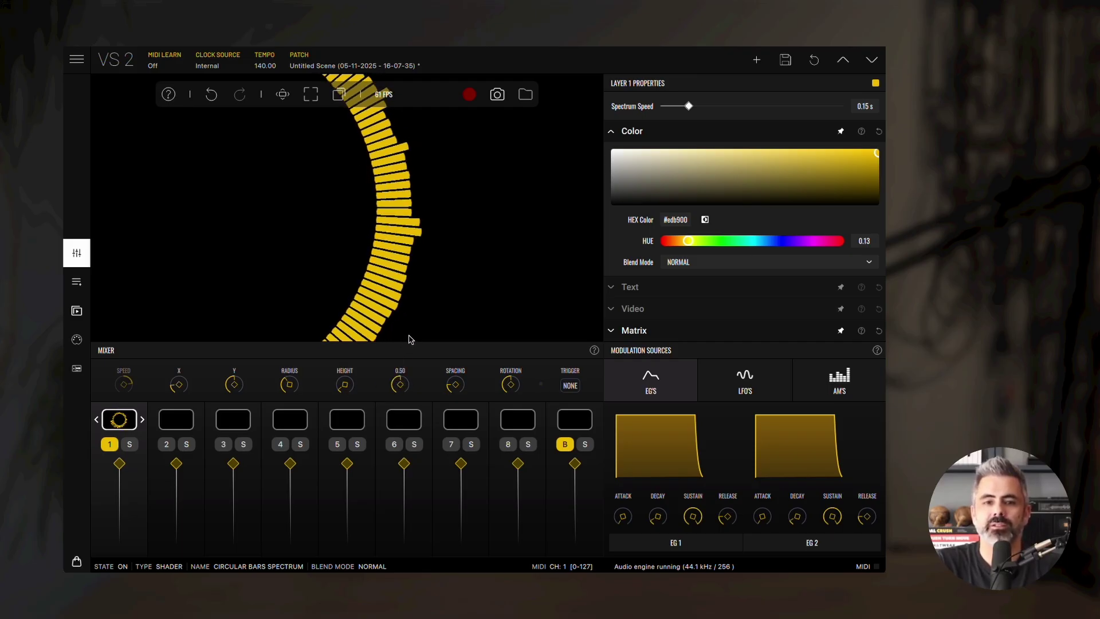
pyautogui.moveTo(411, 339); pyautogui.dragTo(450, 351)
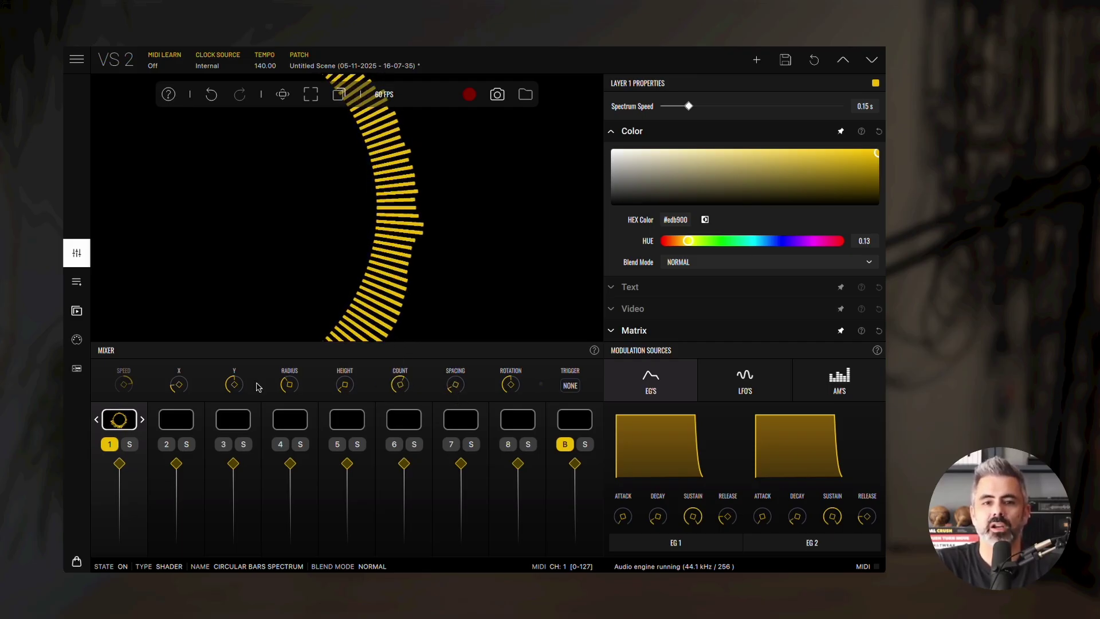
pyautogui.moveTo(288, 386); pyautogui.dragTo(288, 390)
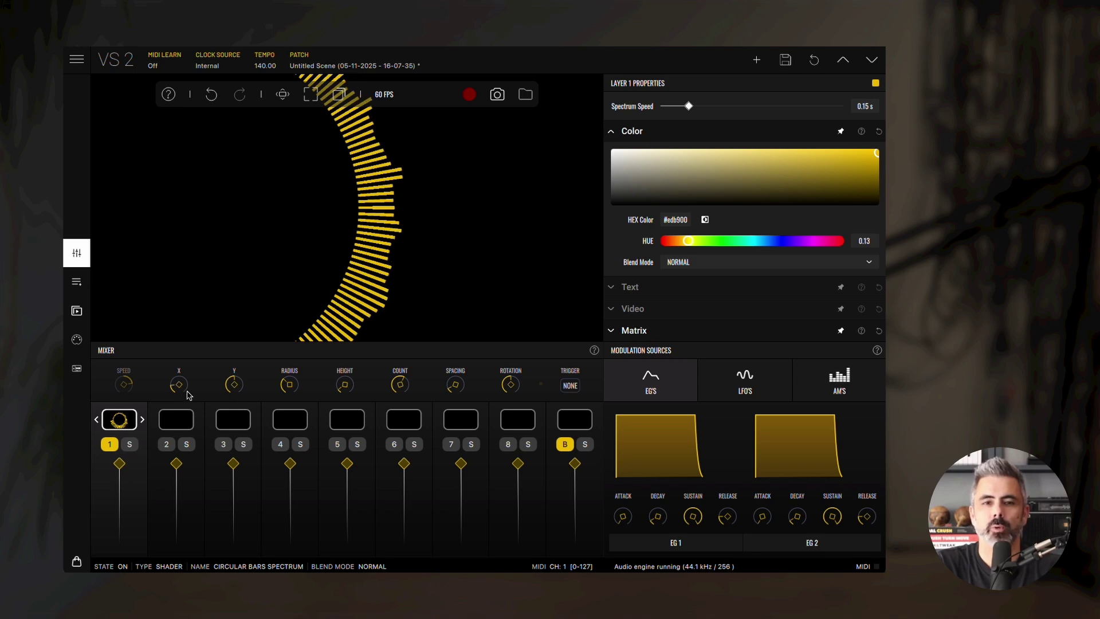
pyautogui.moveTo(178, 385); pyautogui.dragTo(178, 381)
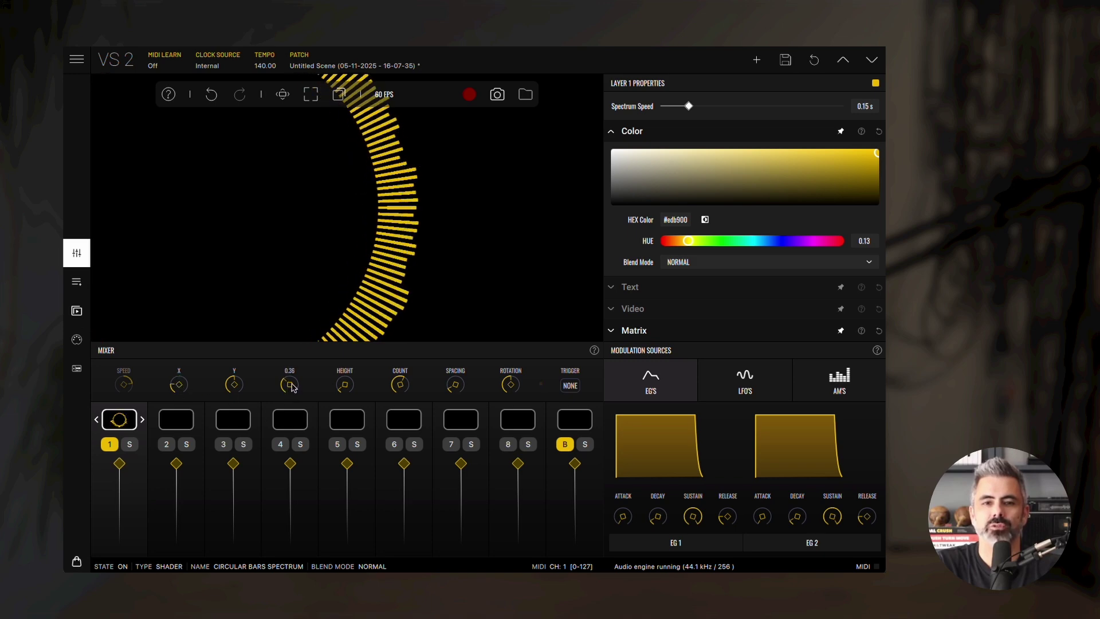
# - Copy layer 1 to layer 2, increase the copy's bar height and darken its color to #927200
pyautogui.rightClick(110, 425)
pyautogui.click(127, 340)
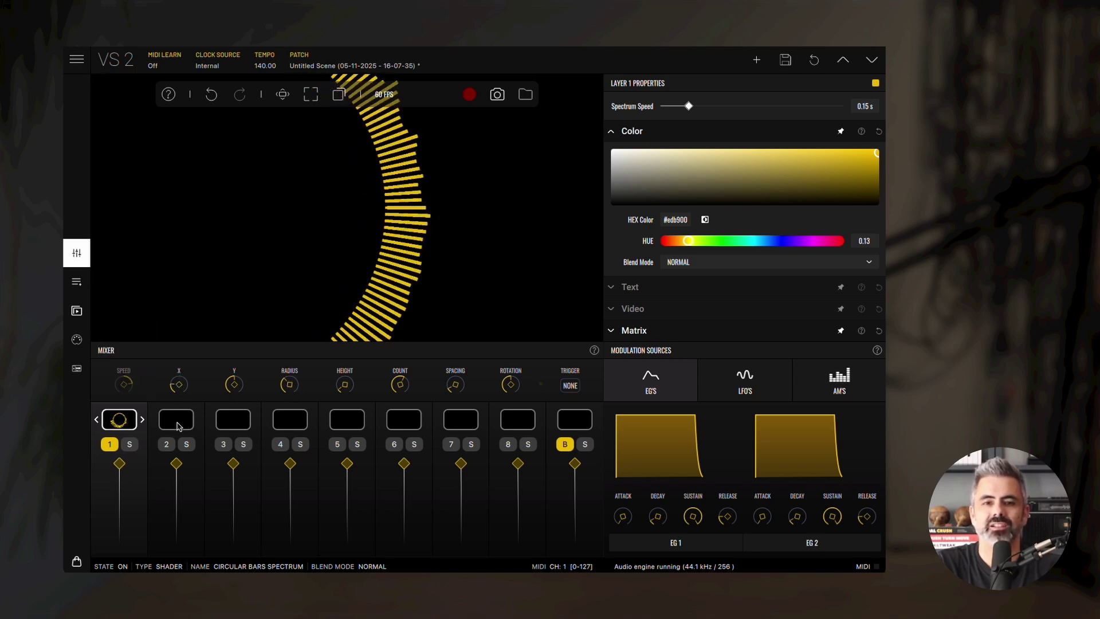
pyautogui.rightClick(176, 422)
pyautogui.click(182, 363)
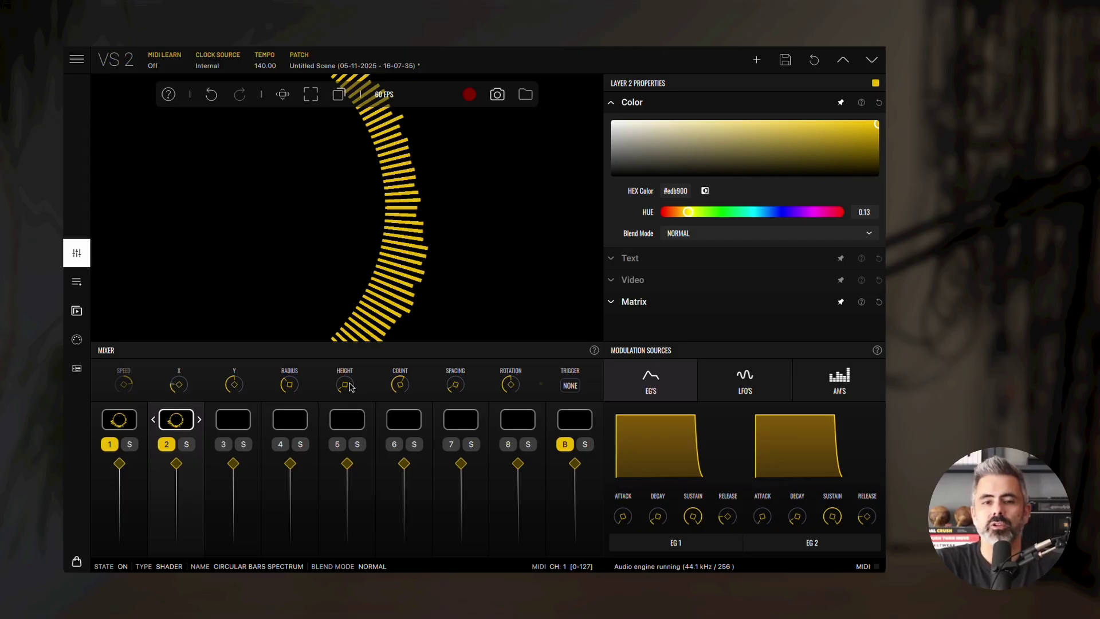
pyautogui.moveTo(867, 132); pyautogui.dragTo(883, 174)
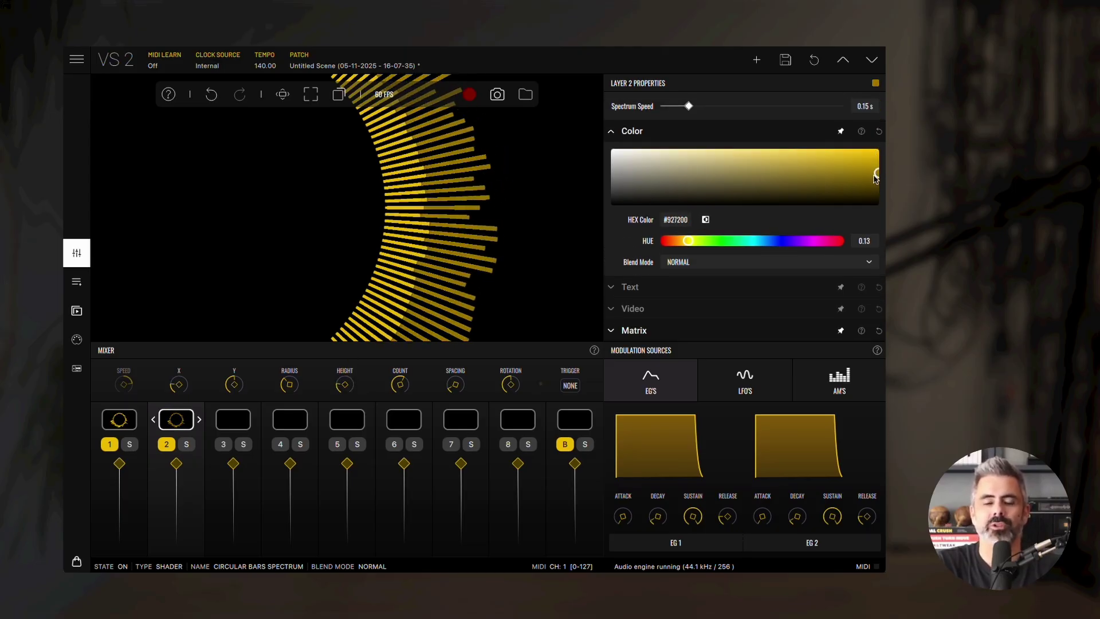
# - Copy layer 2 to layer 3, increase the copy's bar height and darken its color to #453600
pyautogui.rightClick(190, 412)
pyautogui.click(172, 339)
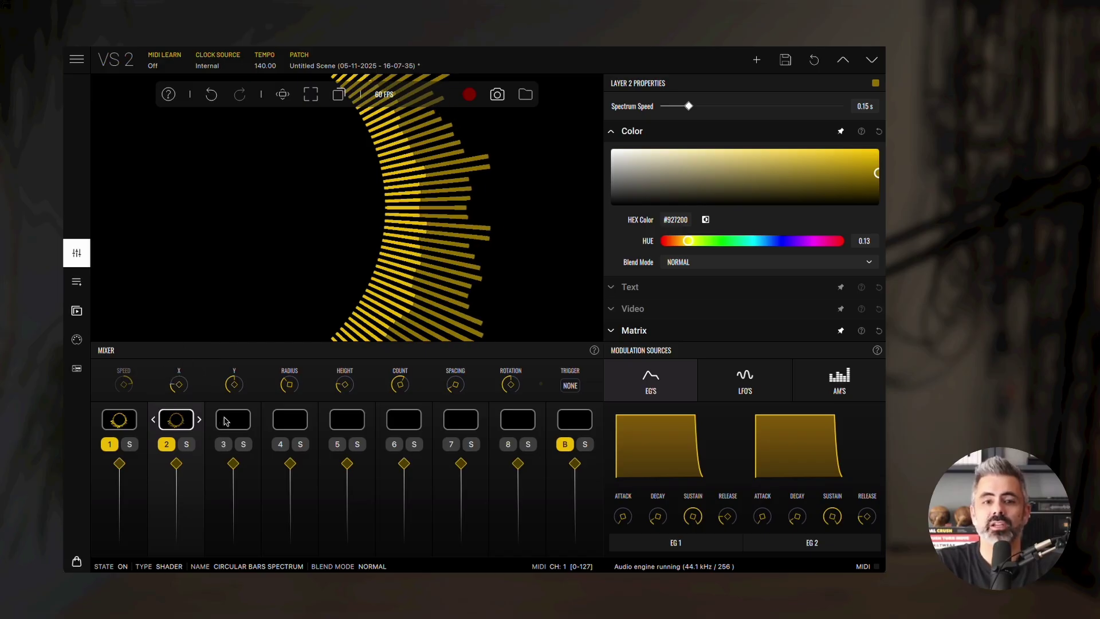
pyautogui.rightClick(225, 421)
pyautogui.click(241, 364)
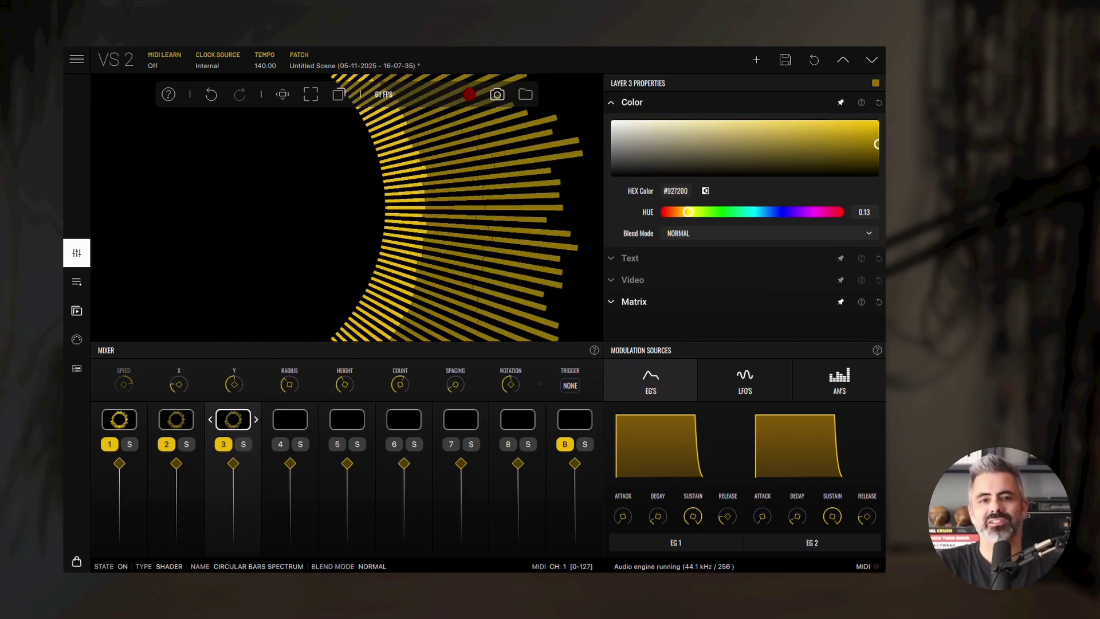
pyautogui.moveTo(877, 144); pyautogui.dragTo(877, 161)
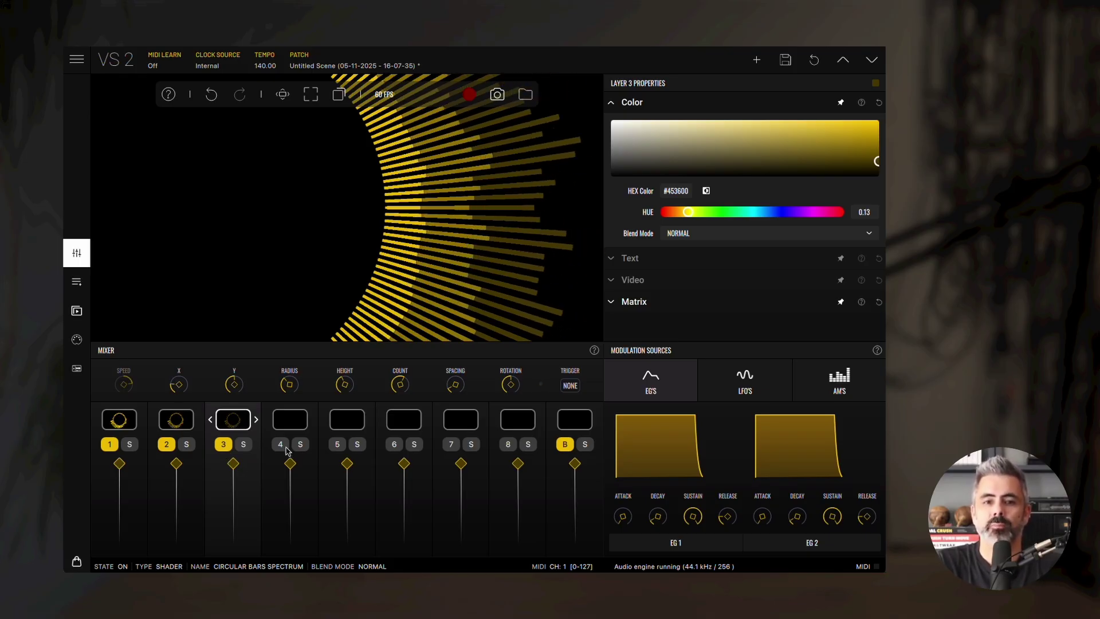
# - Load kopp-dj-1.png from the Factory bank's pictures folder into layer 4 and shift the image left so the DJ sits inside the ring
pyautogui.click(294, 419)
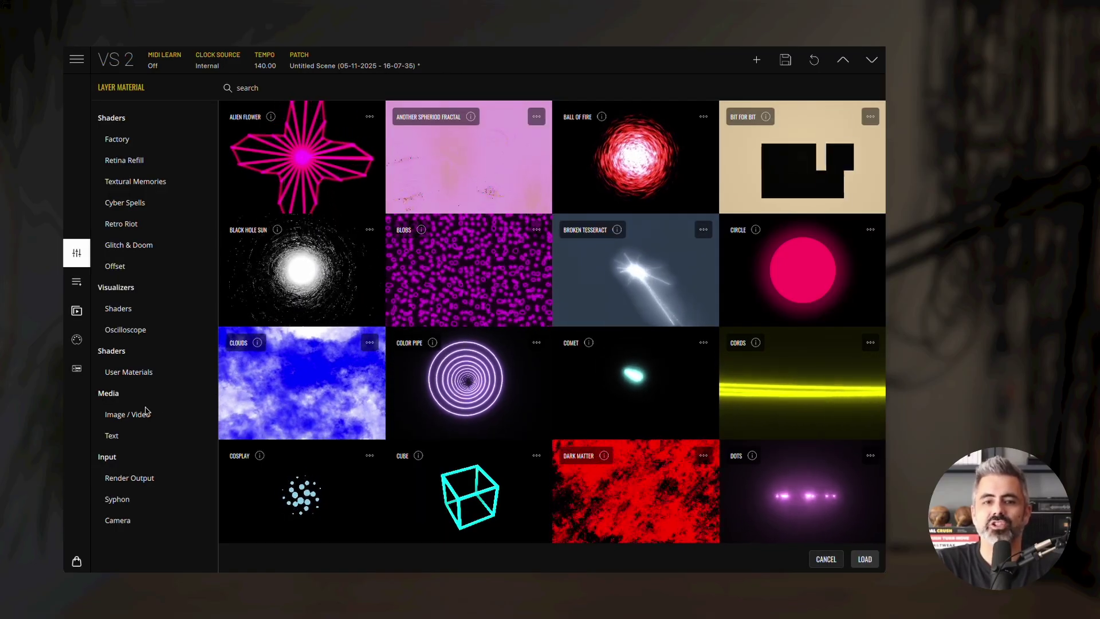
pyautogui.click(137, 417)
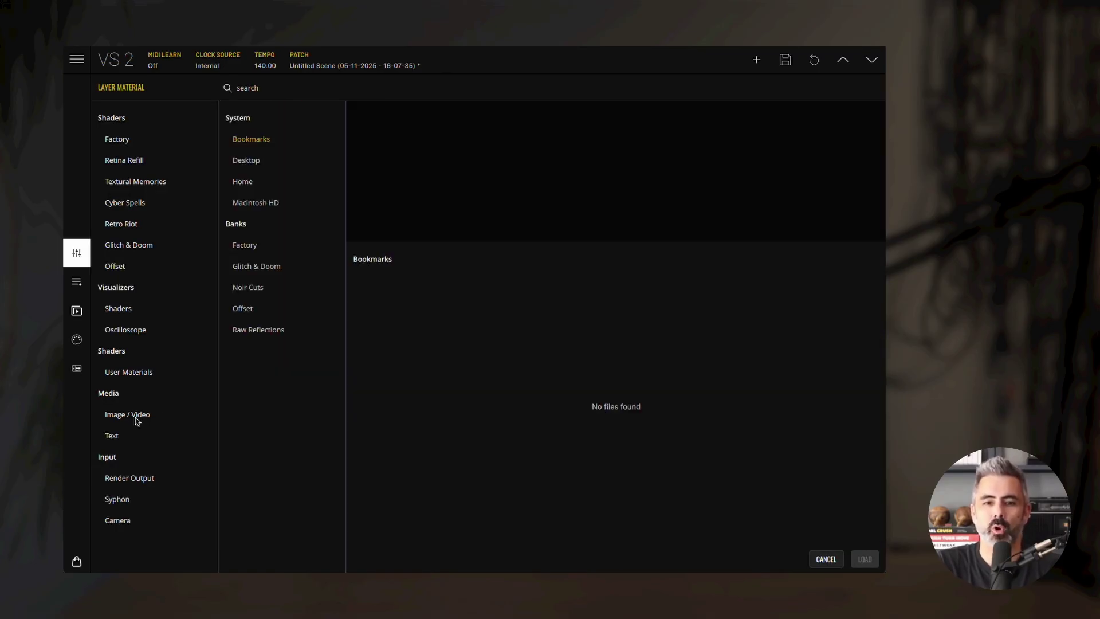
pyautogui.click(257, 245)
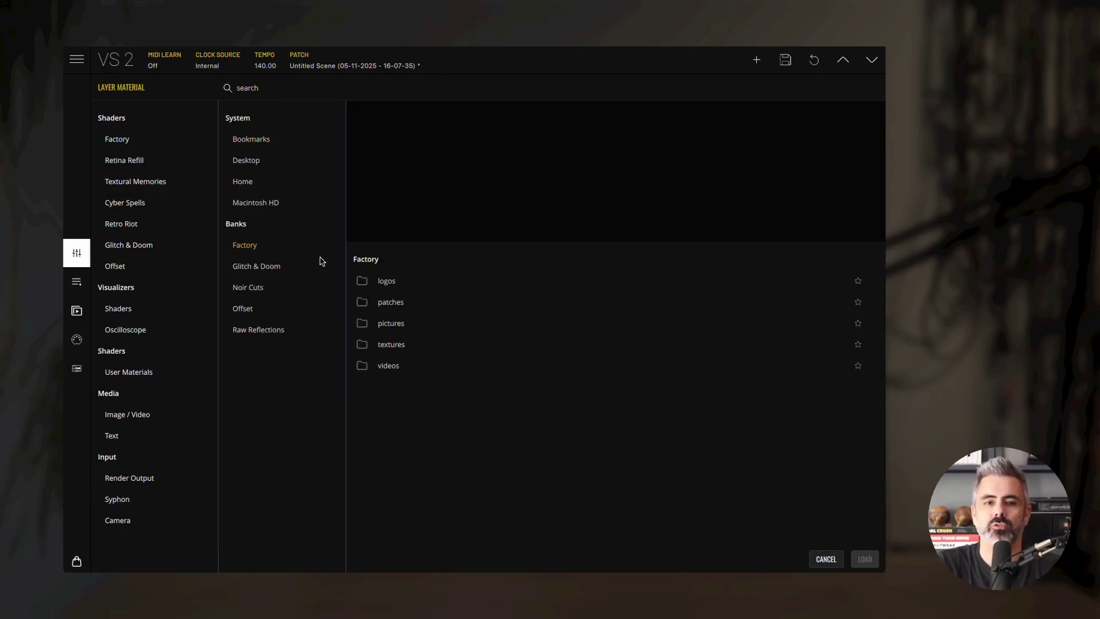
pyautogui.click(389, 332)
pyautogui.click(400, 306)
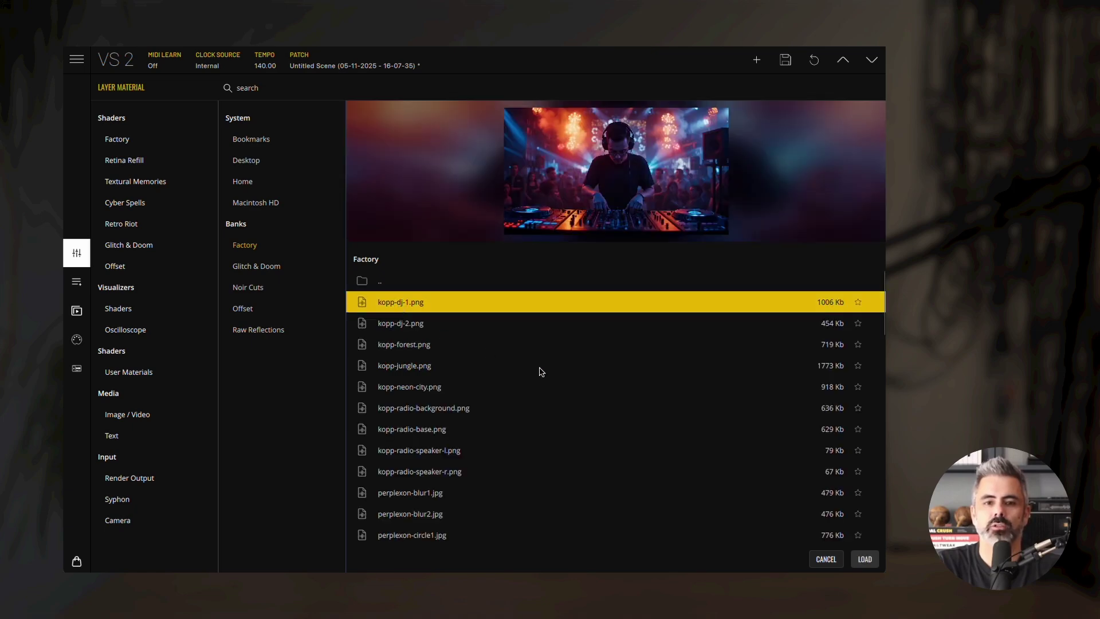
pyautogui.click(864, 560)
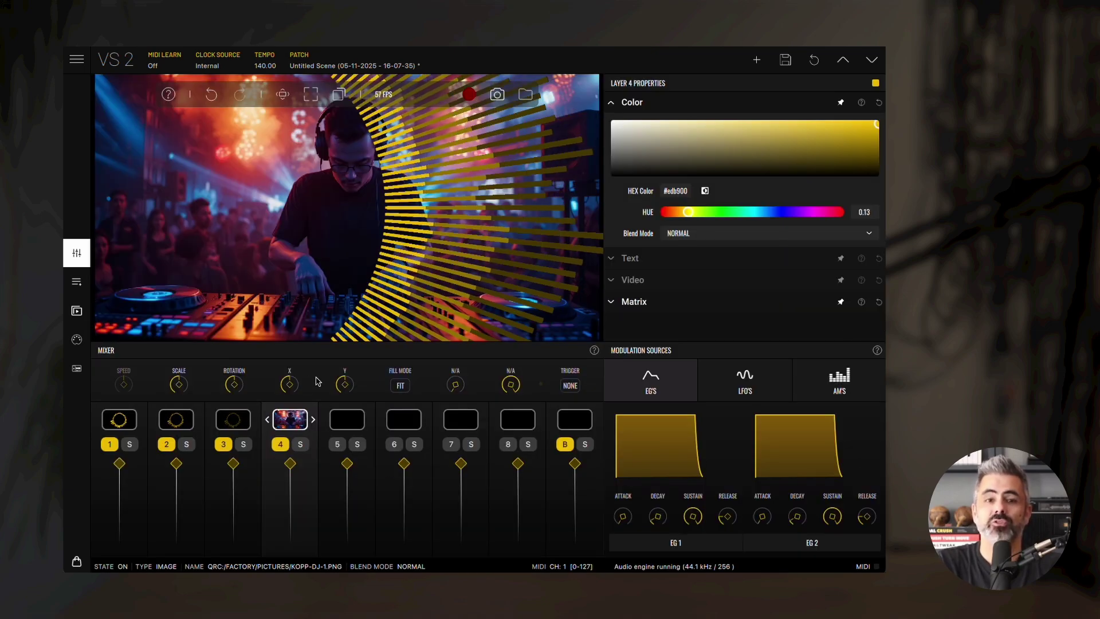
pyautogui.moveTo(296, 383); pyautogui.dragTo(297, 410)
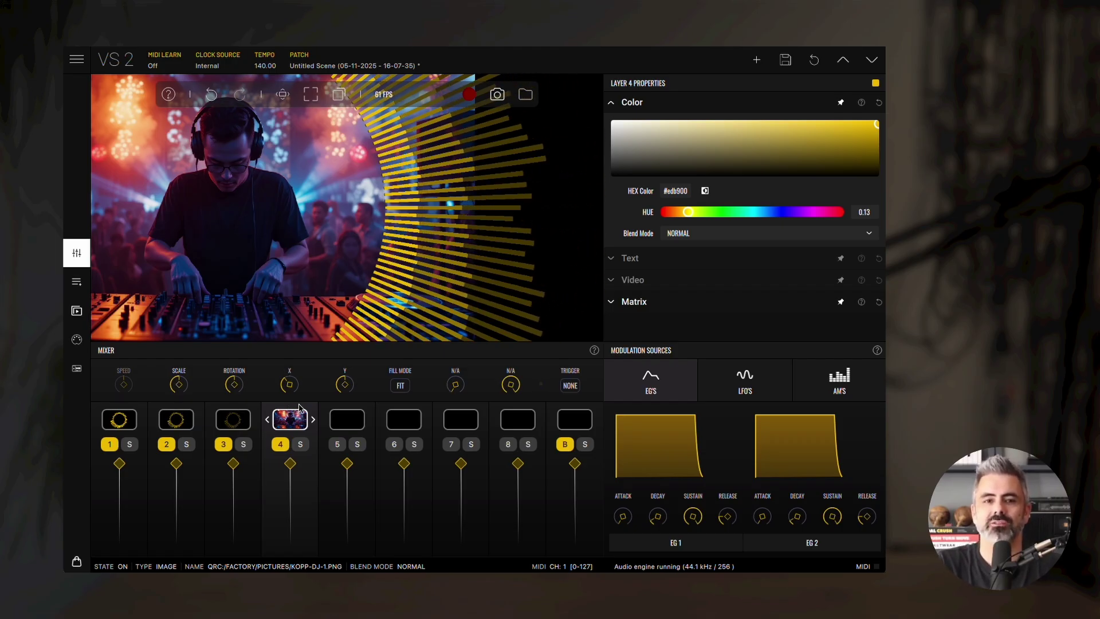
# - Load the Factory shader Eternal Gold into layer 5 and move it to layer 4, ahead of the DJ image
pyautogui.click(348, 419)
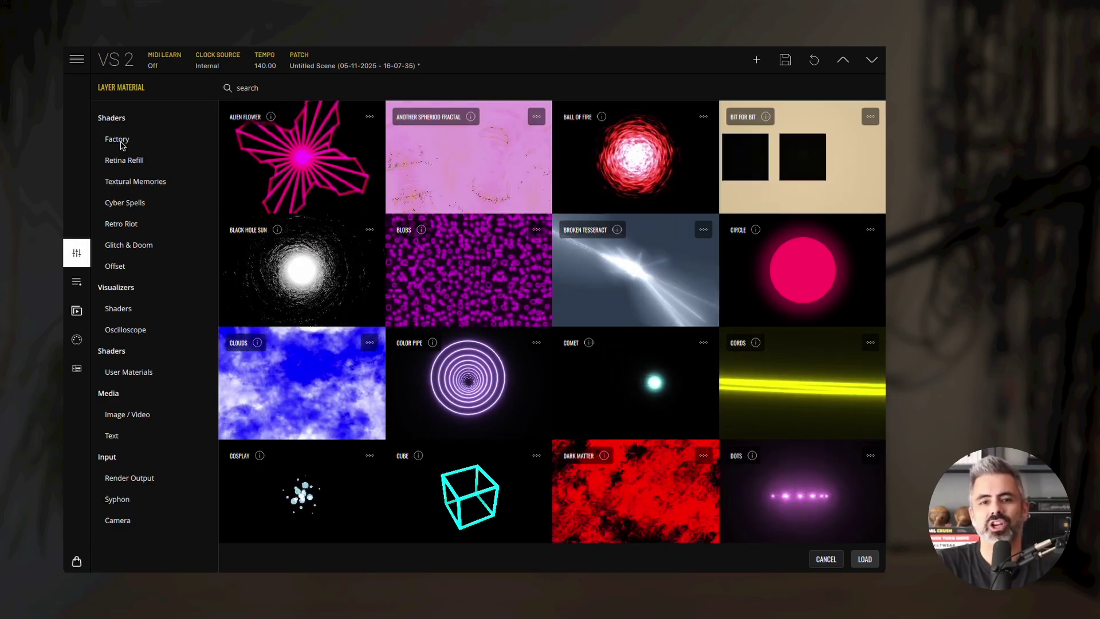
pyautogui.scroll(-5, 298, 339)
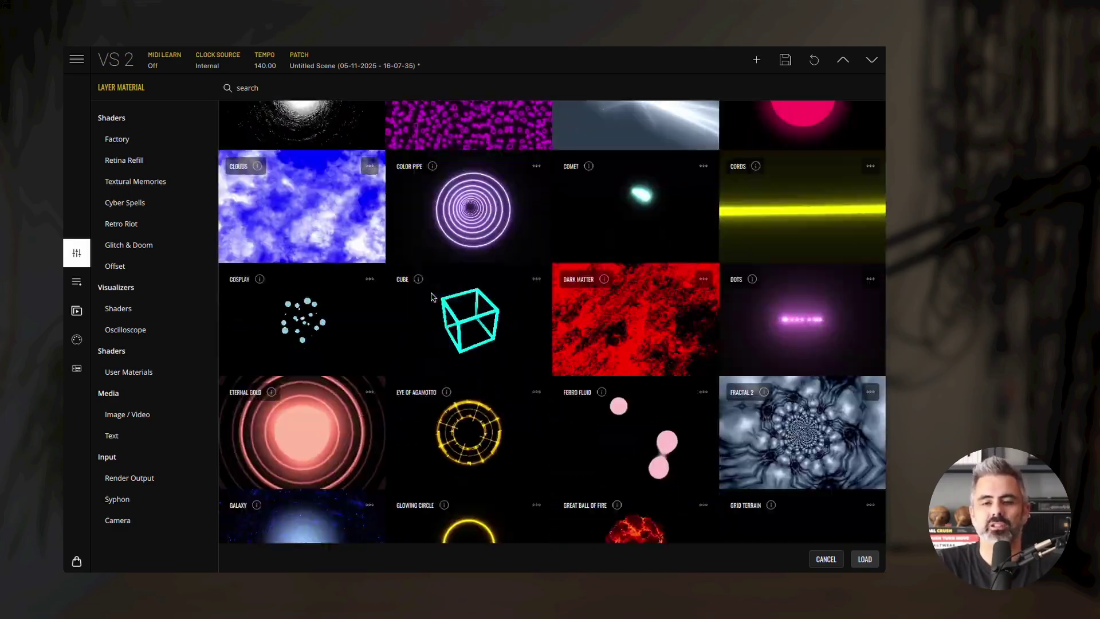
pyautogui.click(300, 344)
pyautogui.doubleClick(298, 343)
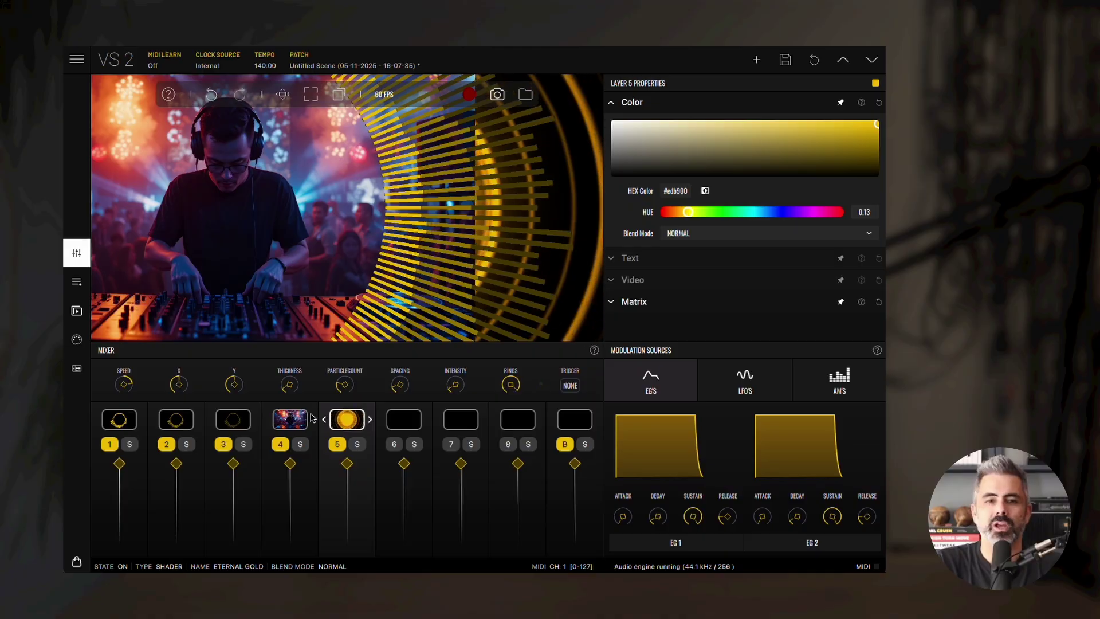
pyautogui.moveTo(345, 420); pyautogui.dragTo(292, 427)
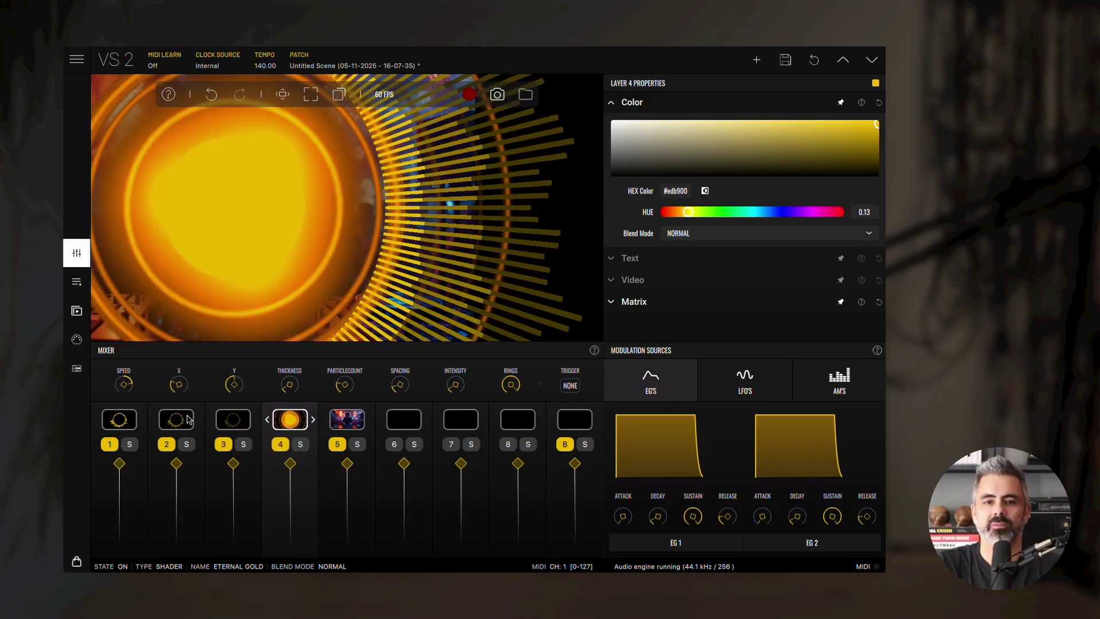
# - Set the Eternal Gold layer's blend mode to Multiply and its color to white
pyautogui.click(712, 234)
pyautogui.click(695, 406)
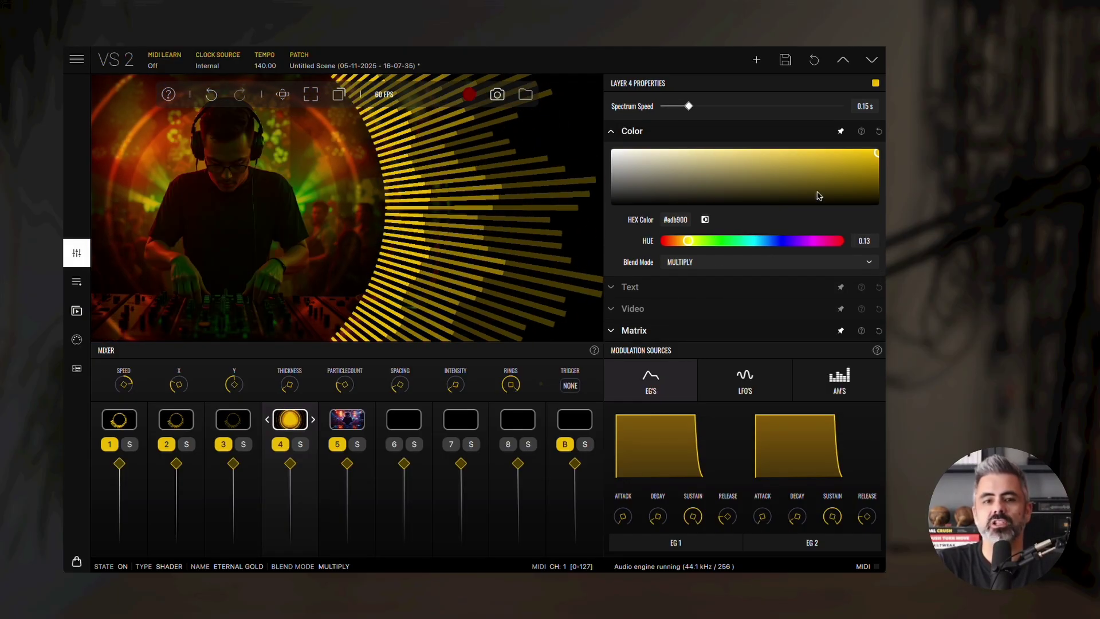
pyautogui.moveTo(820, 155); pyautogui.dragTo(602, 151)
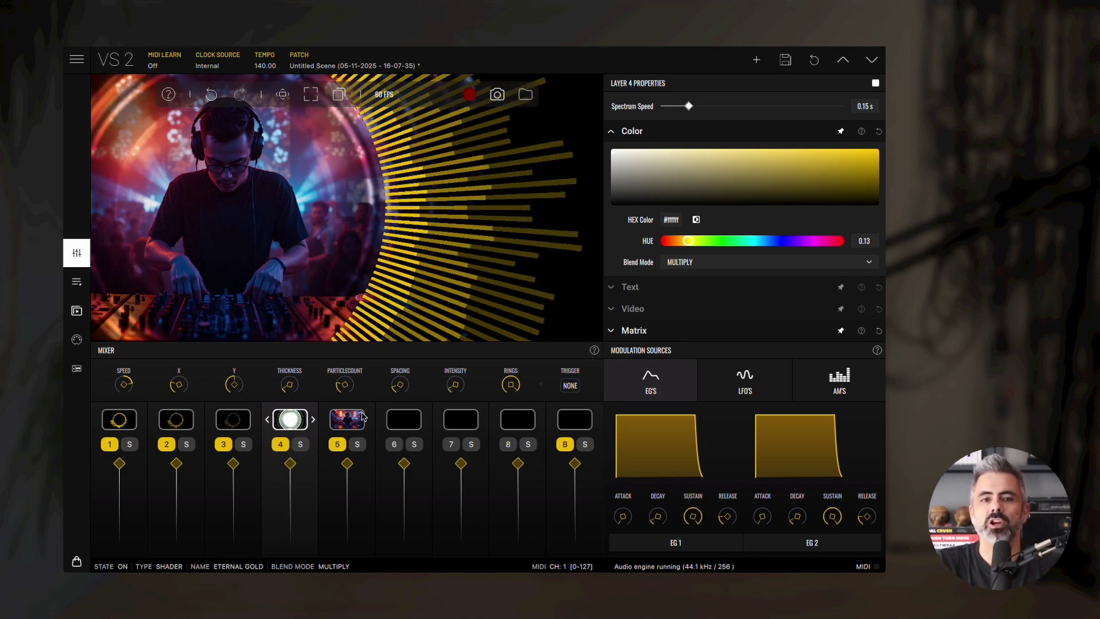
# - Load the Render Output input into layer 6, move it to layer 1 and lower its level to about halfway
pyautogui.click(404, 421)
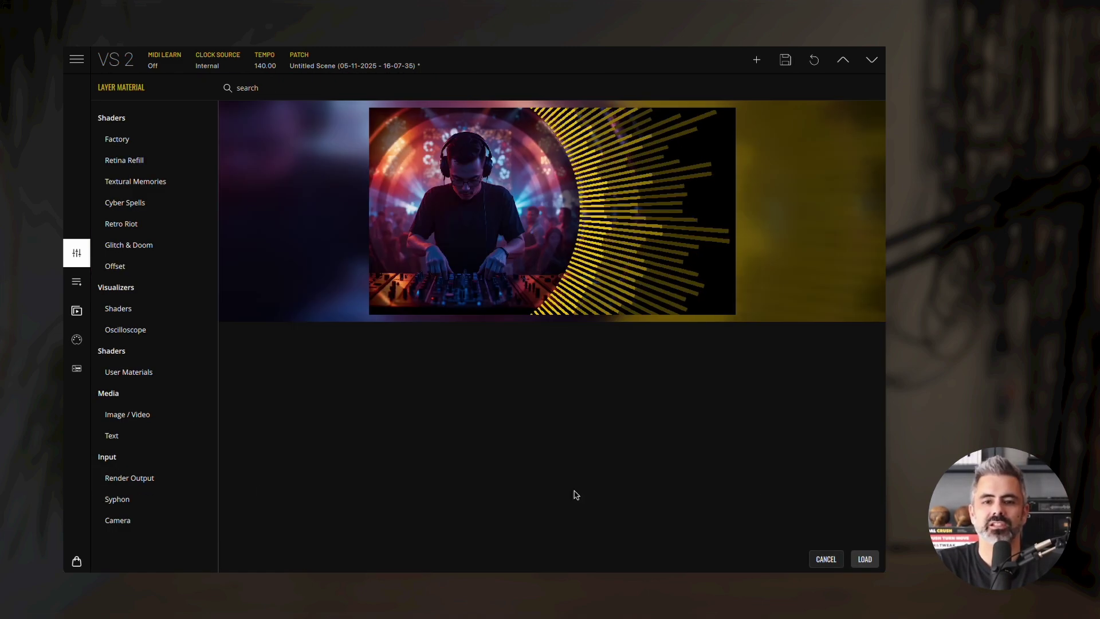
pyautogui.press('Return')
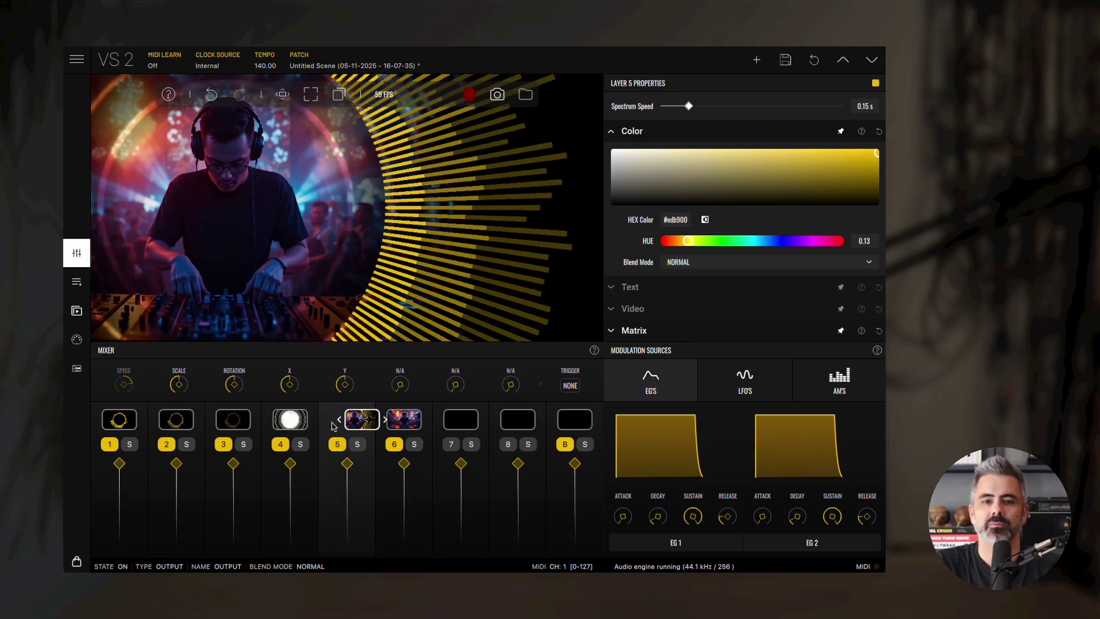
pyautogui.moveTo(333, 426); pyautogui.dragTo(121, 507)
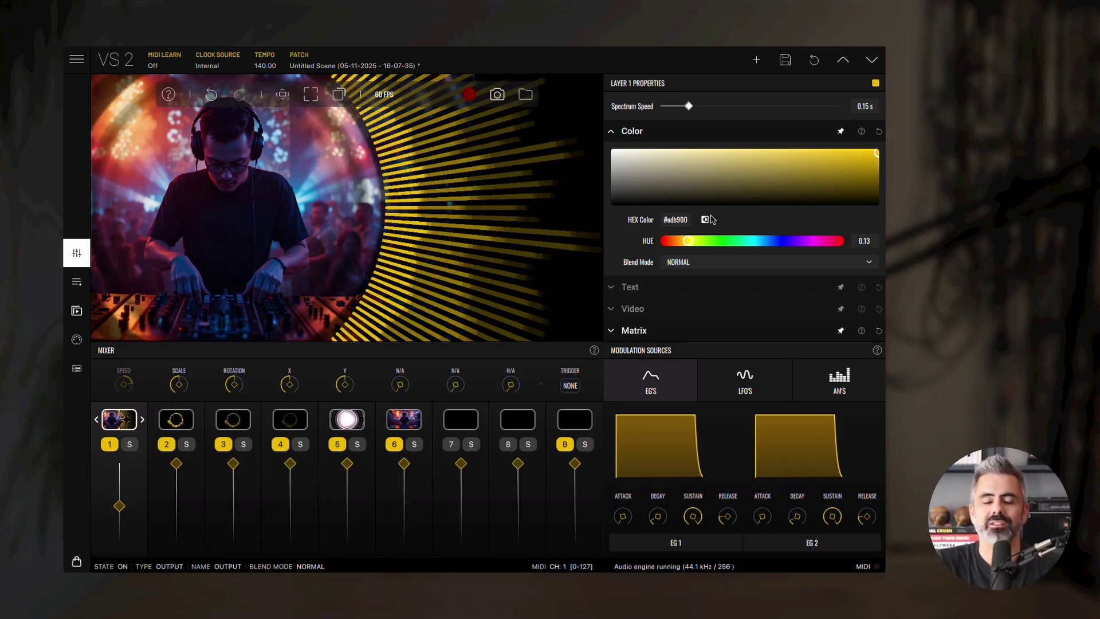
# - Set the blend mode of the Render Output layer to Soft Add
pyautogui.click(678, 264)
pyautogui.click(681, 289)
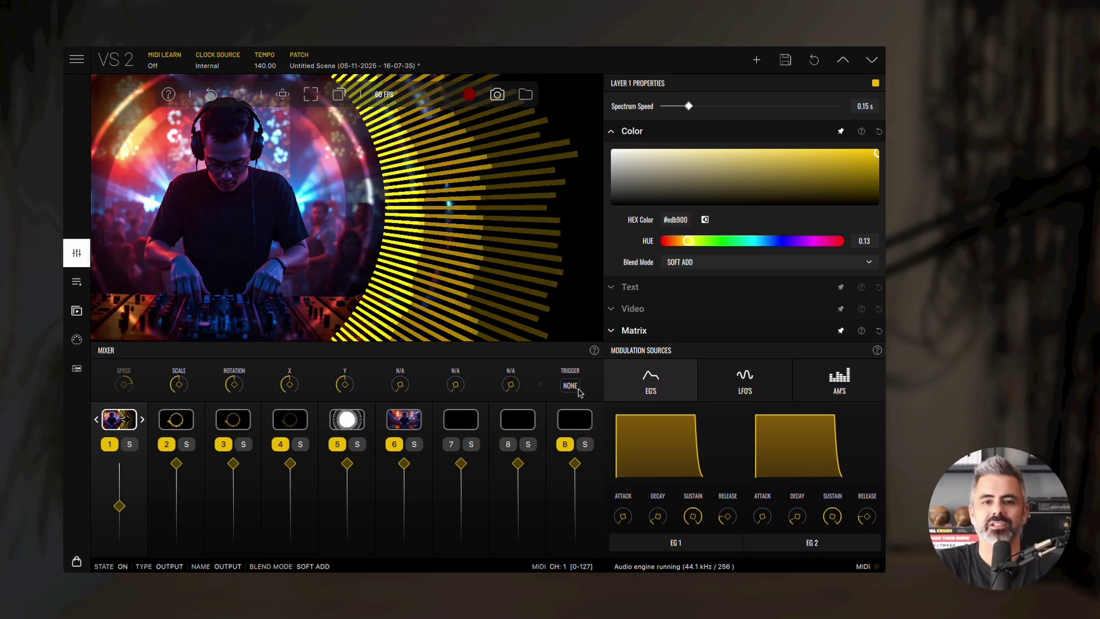